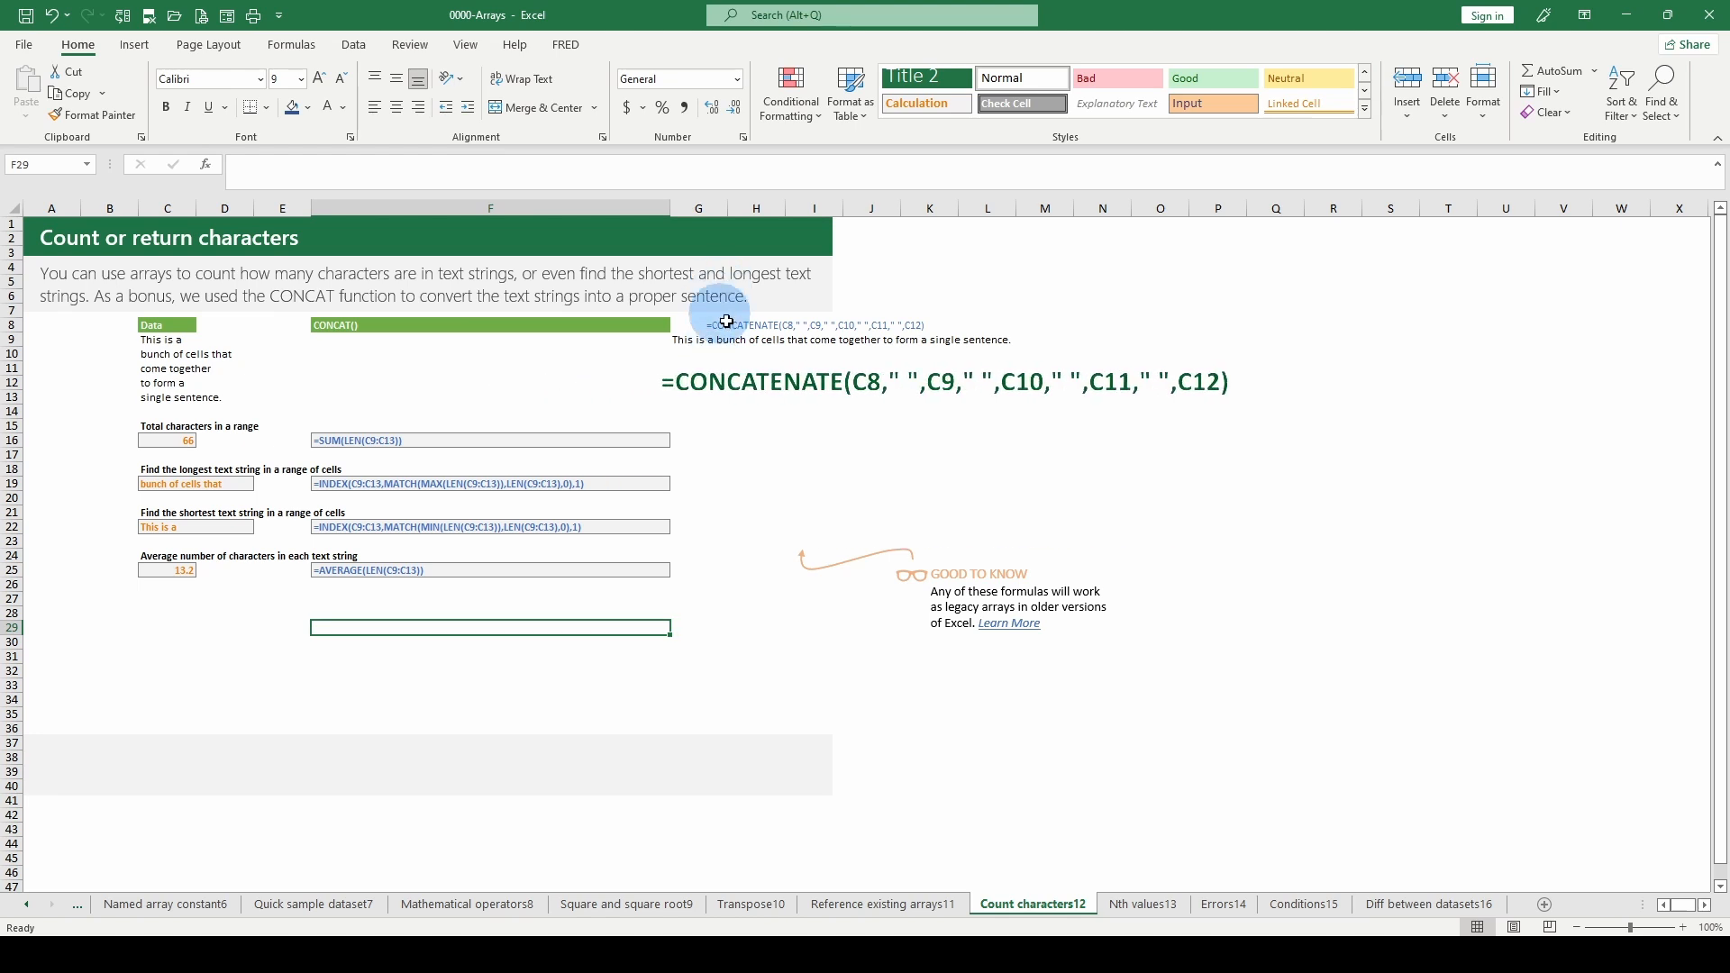
- Search the function library for "concat" from the empty cell G13 and dismiss the function search
{"action": "left_click", "coordinate": [693, 342]}
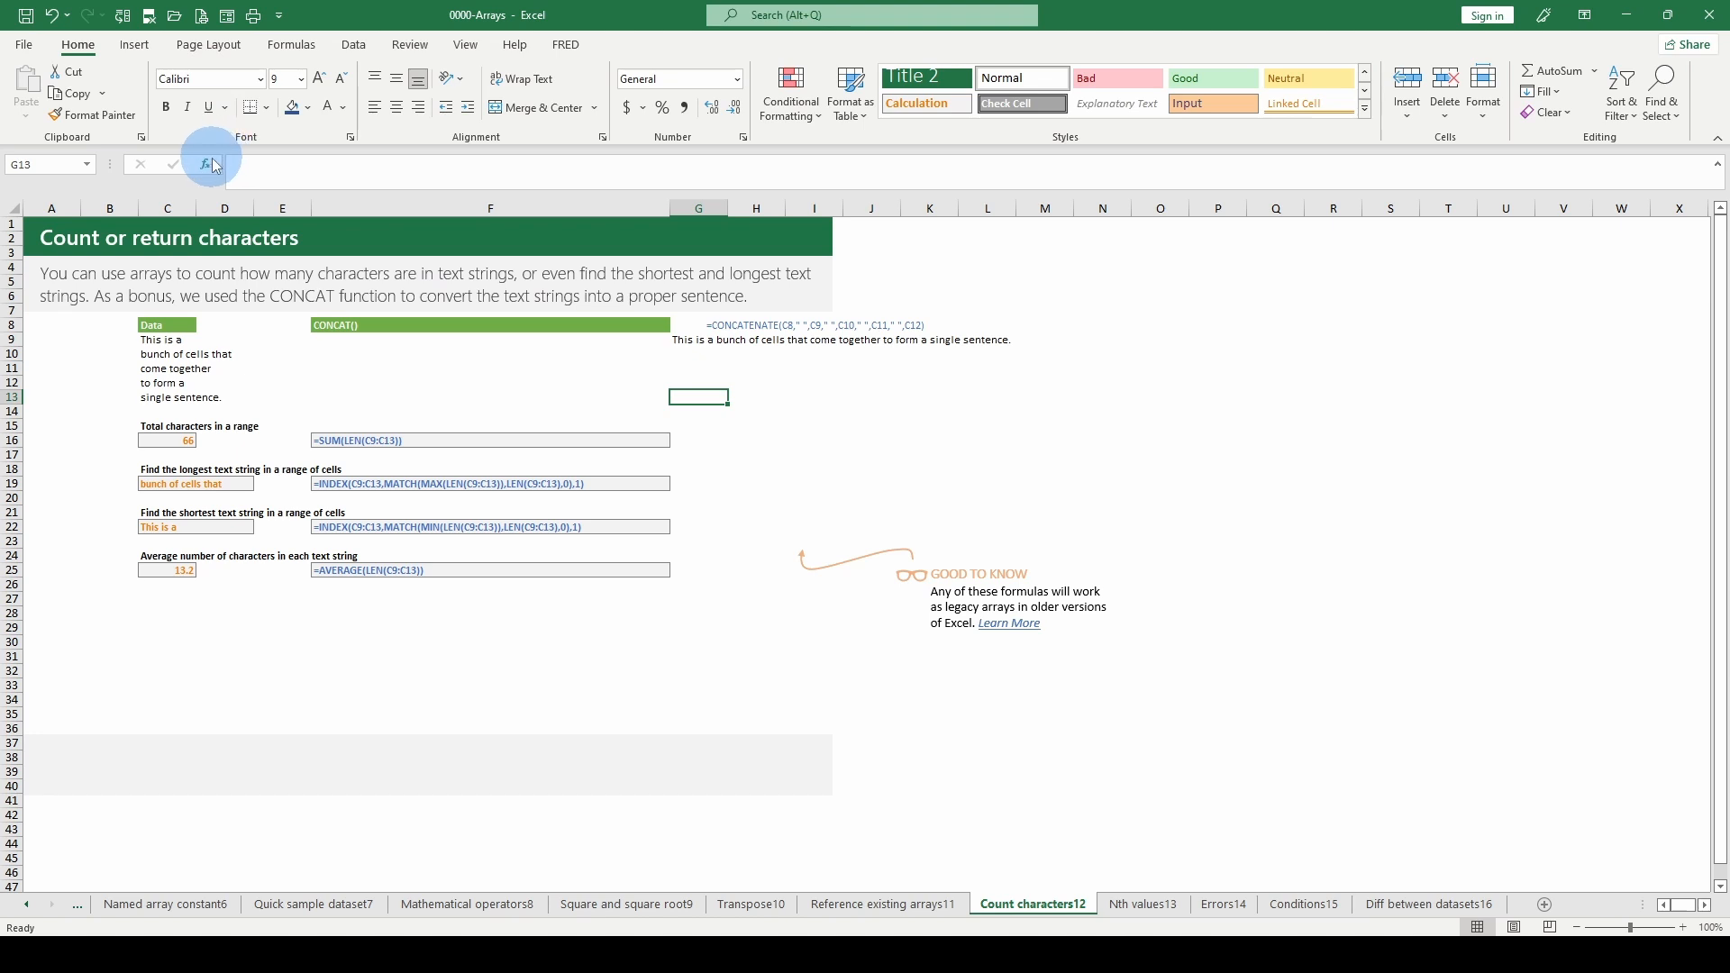
{"action": "left_click", "coordinate": [210, 165]}
{"action": "type", "text": "concat"}
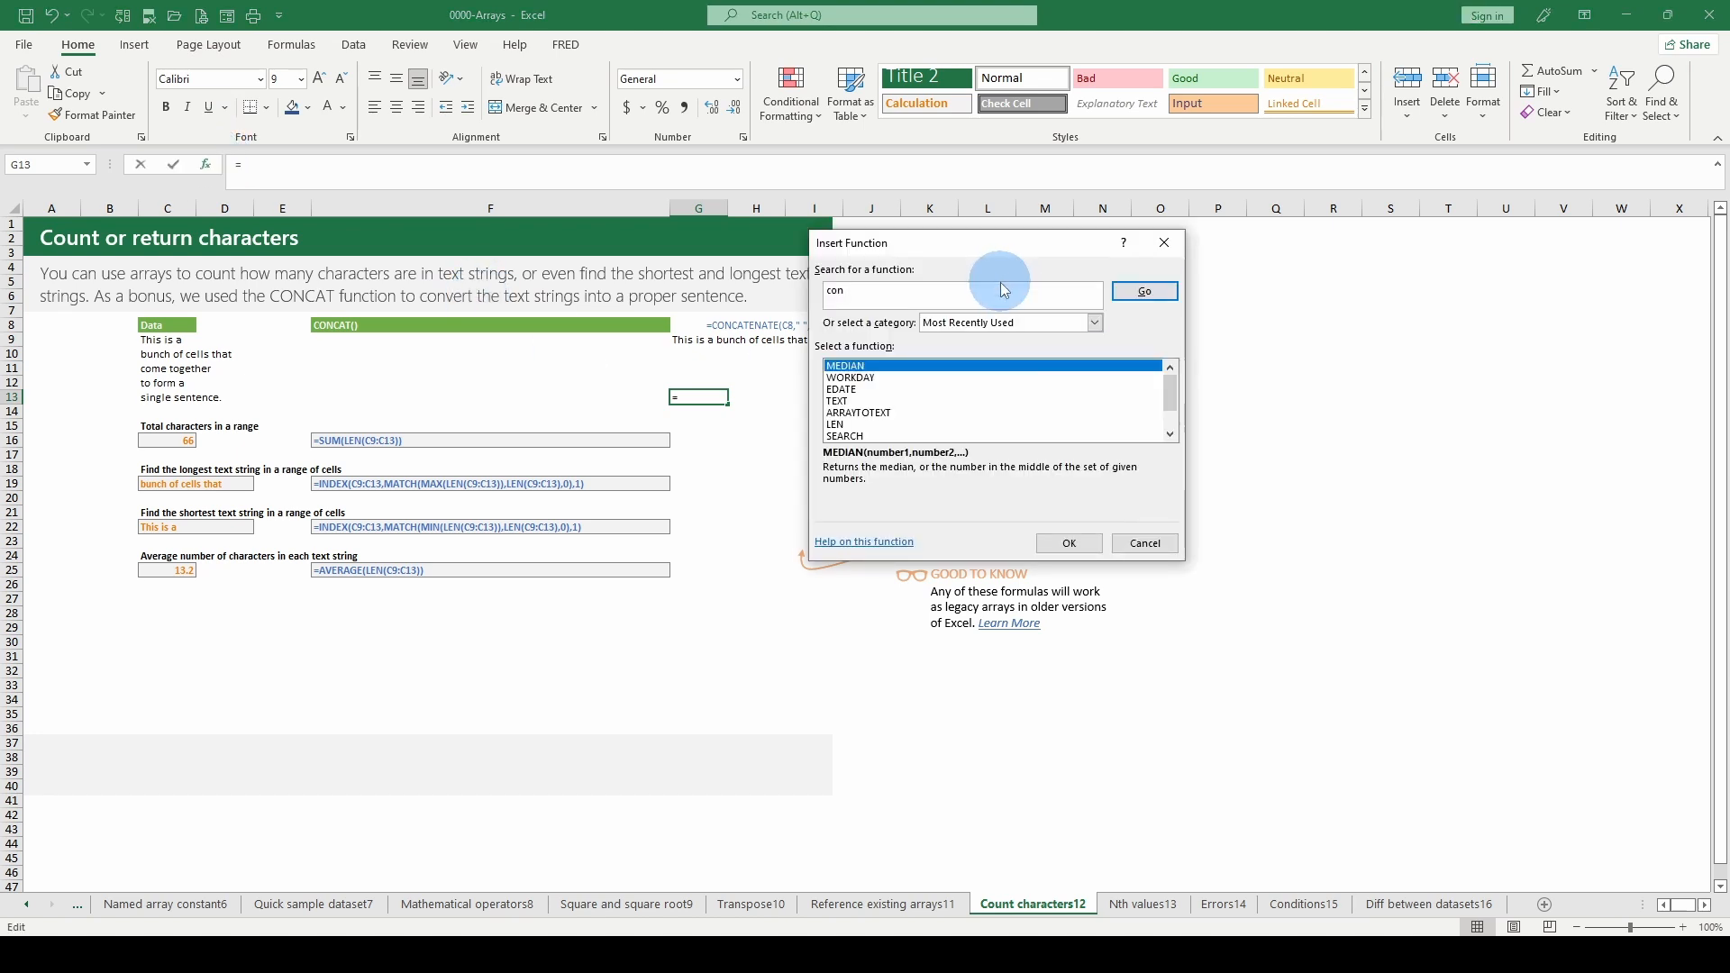
{"action": "key", "text": "Return"}
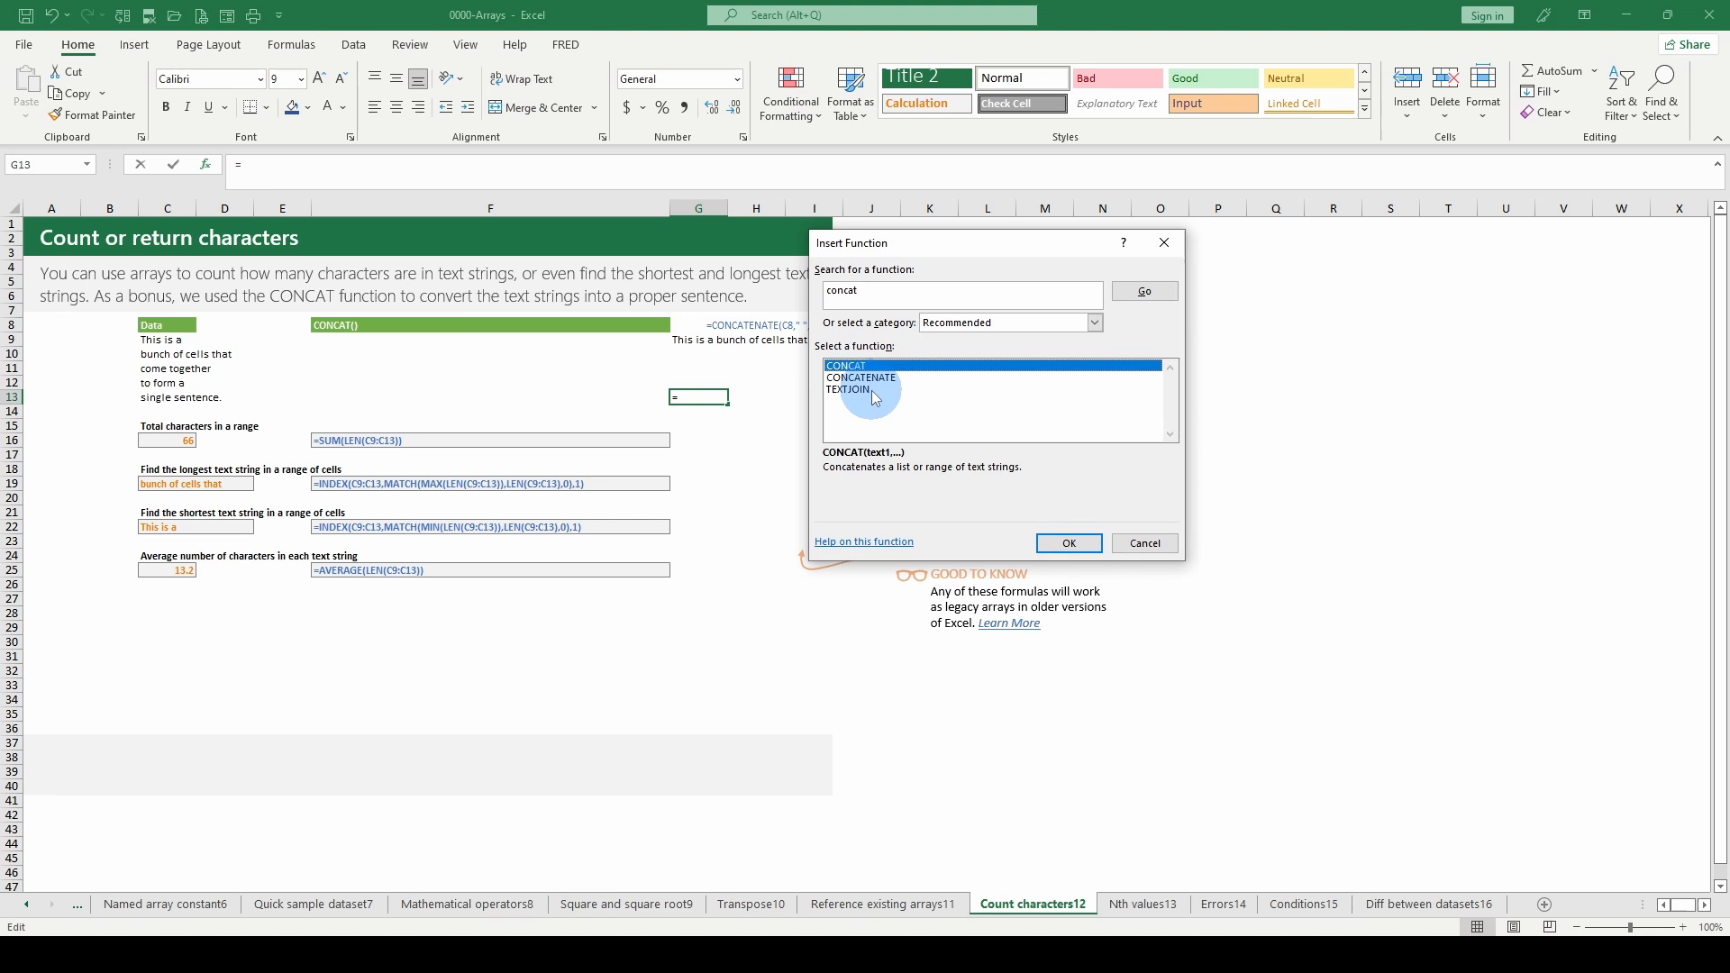
{"action": "left_click", "coordinate": [1146, 543]}
- Open the arguments of the CONCATENATE formula in G9, try C10 as Text1, and restore the reference to C9
{"action": "left_click", "coordinate": [705, 341]}
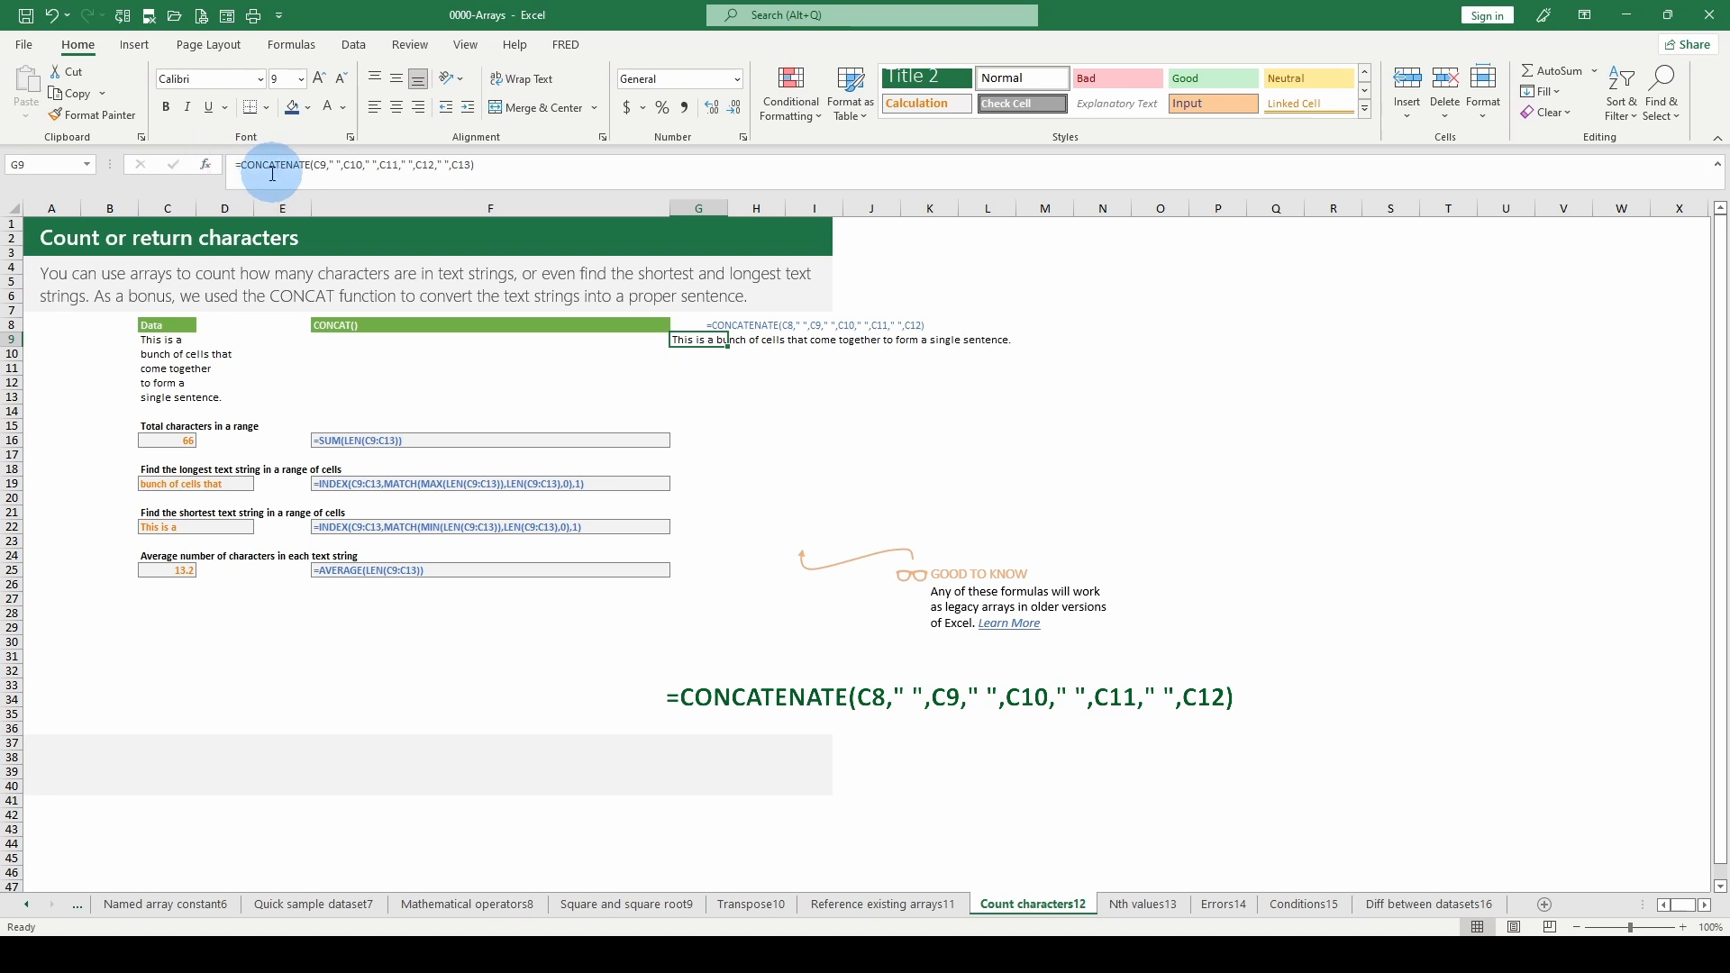
{"action": "left_click", "coordinate": [207, 166]}
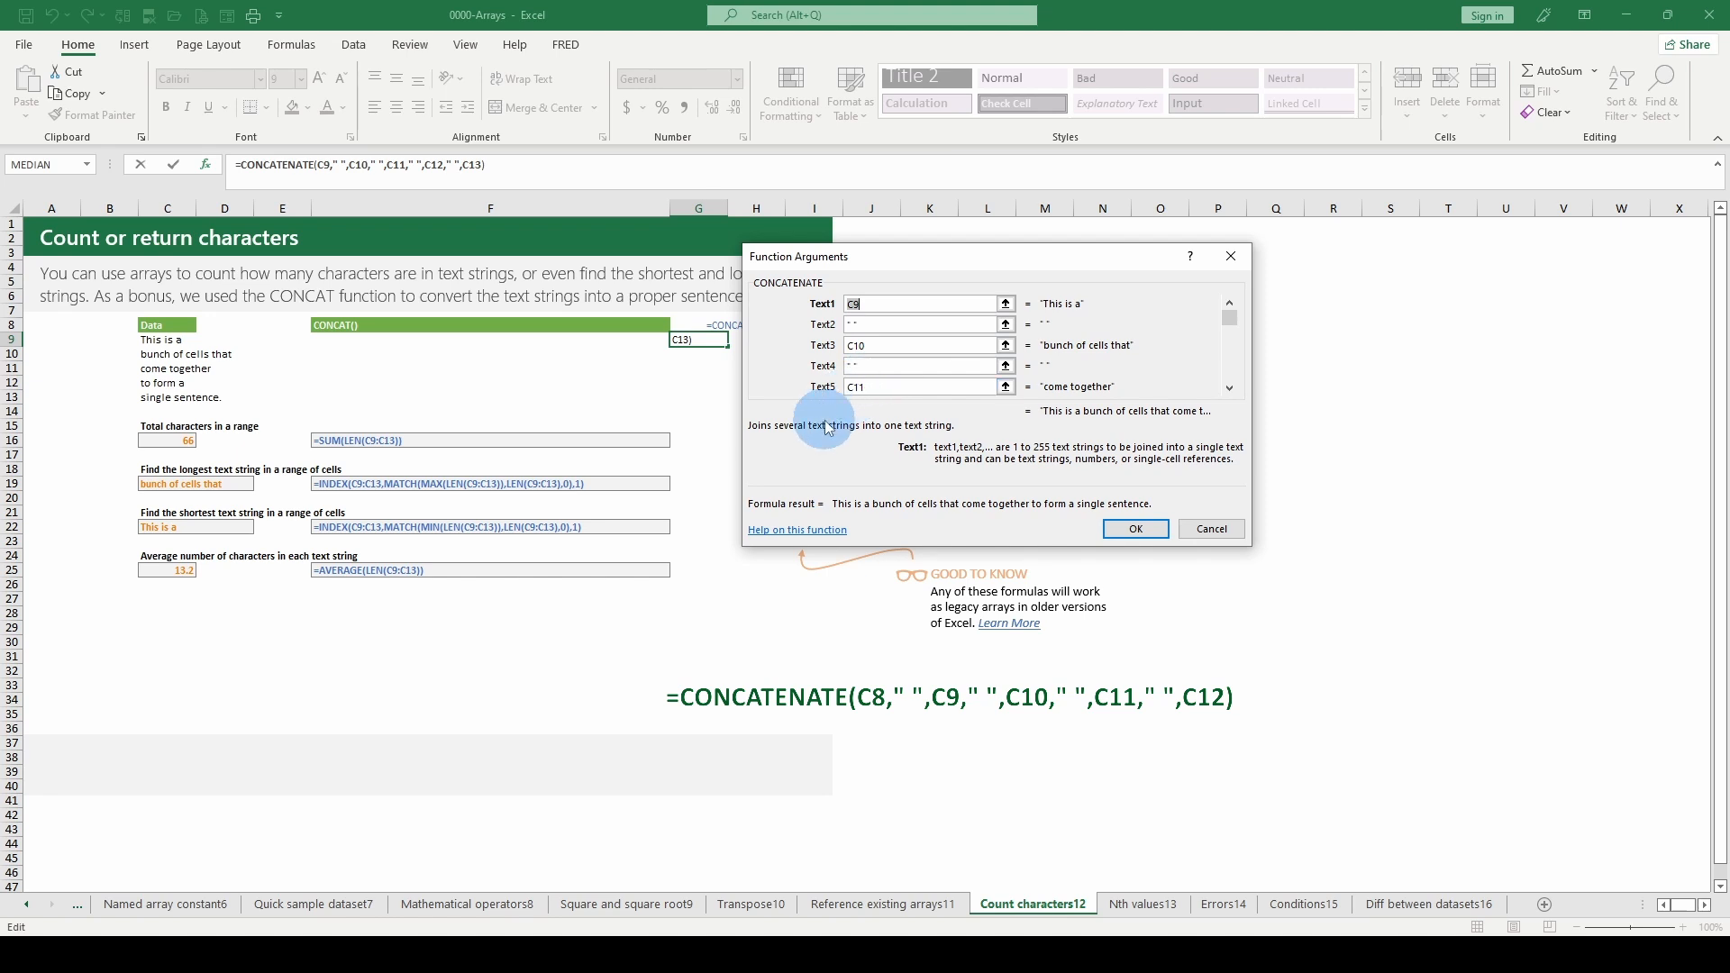
{"action": "left_click", "coordinate": [890, 307]}
{"action": "left_click_drag", "start_coordinate": [916, 271], "coordinate": [873, 397]}
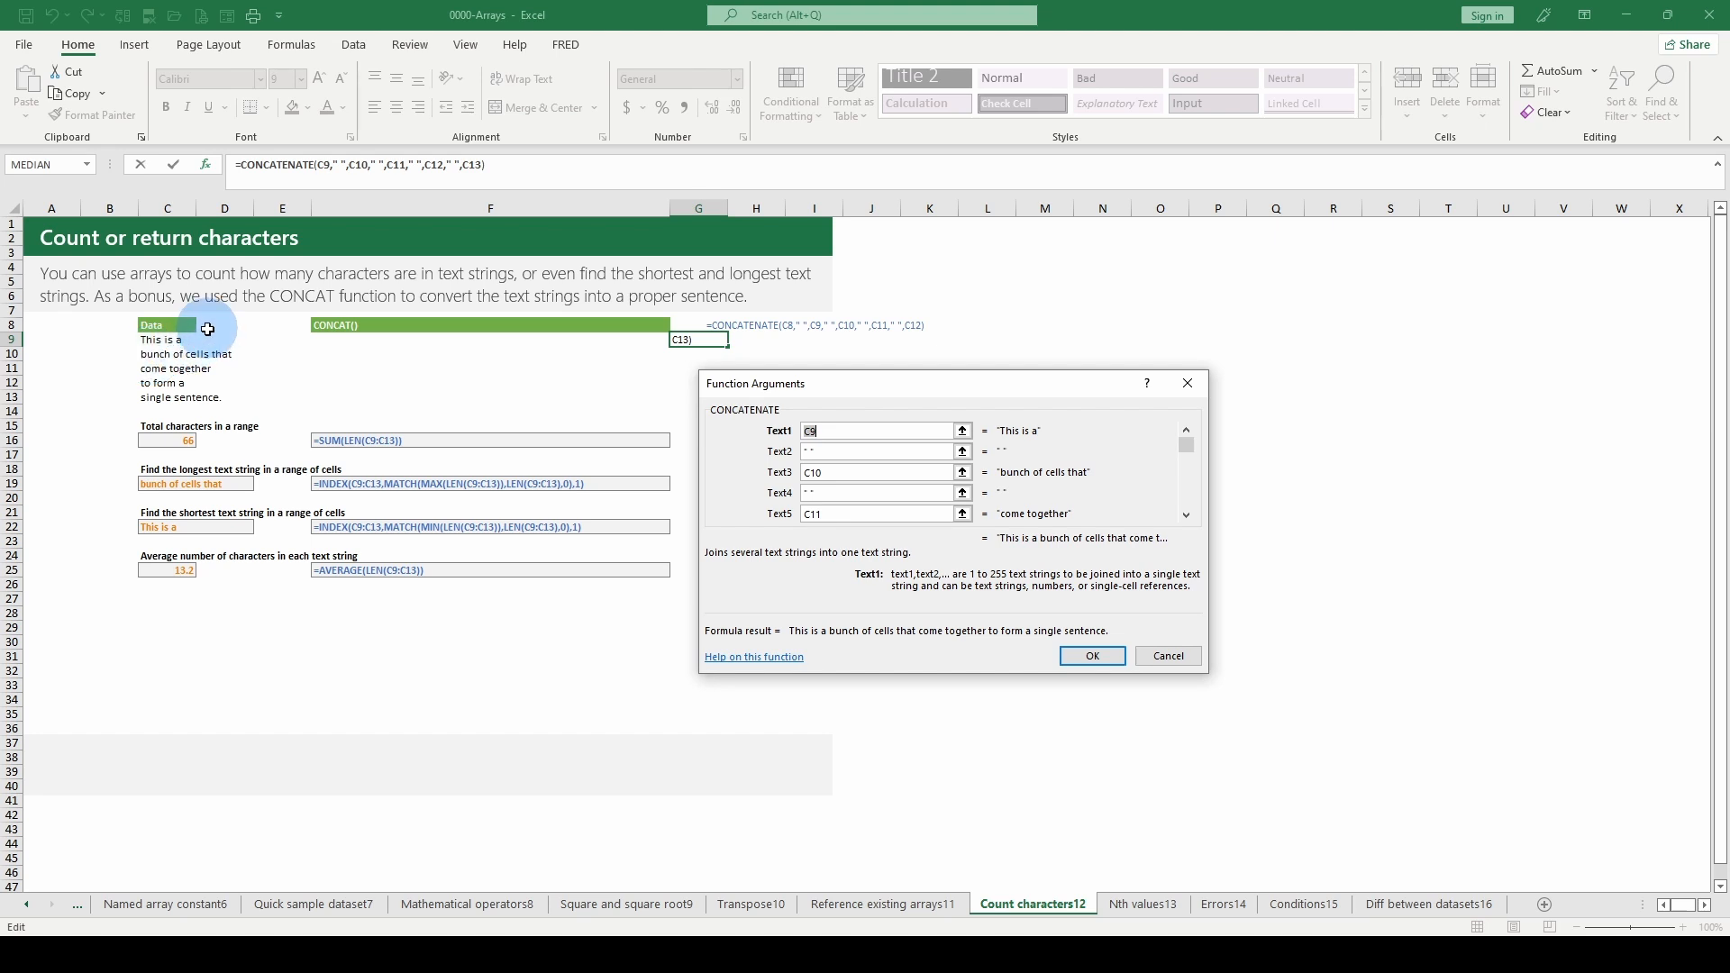
{"action": "left_click", "coordinate": [148, 356]}
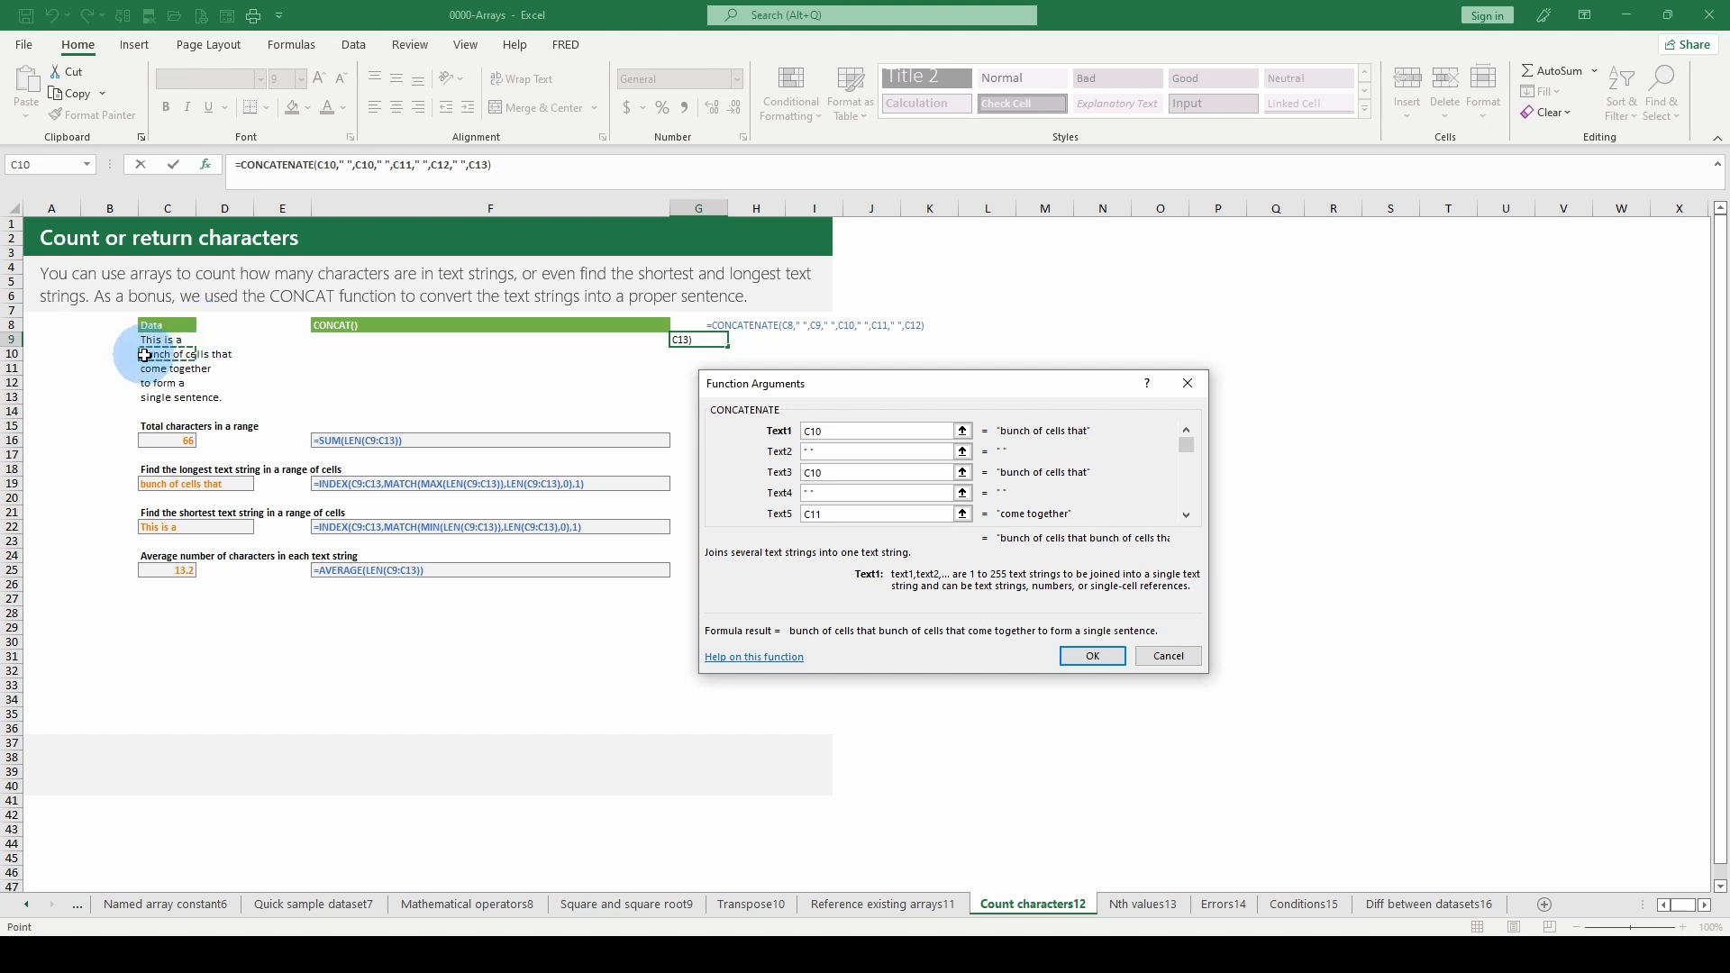
{"action": "left_click", "coordinate": [148, 341]}
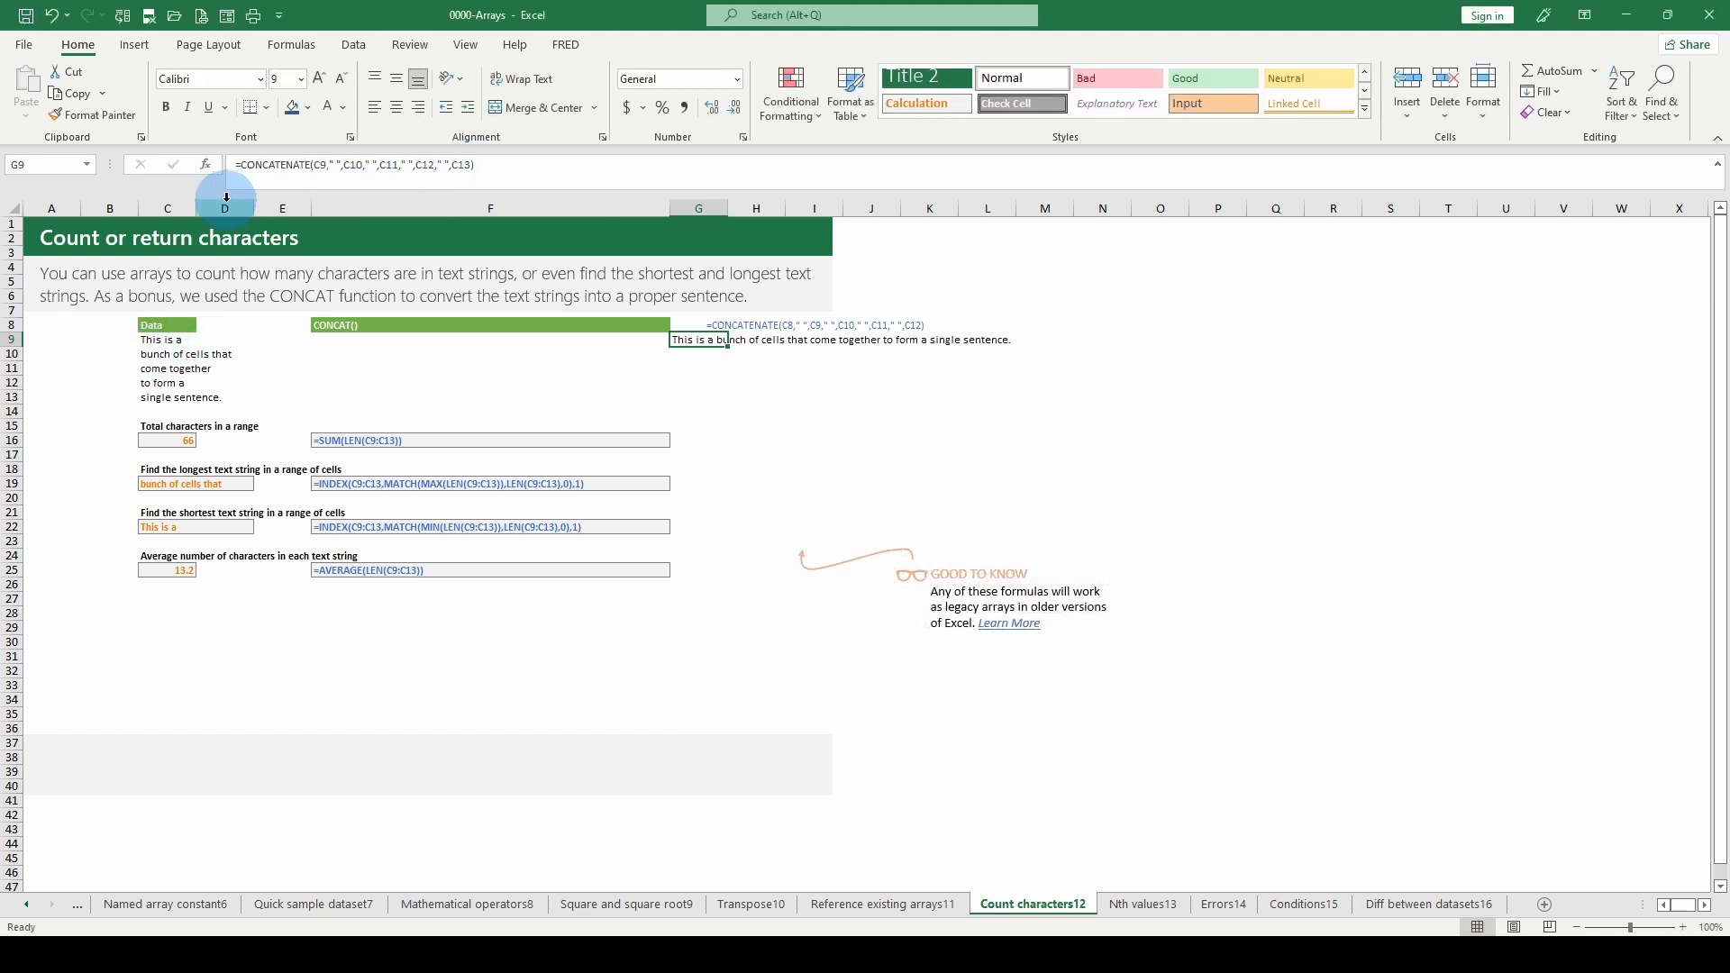
- Examine the CONCATENATE arguments of G9 from Text2 onwards, including the empty text arguments up to the last one, and close them
{"action": "left_click", "coordinate": [808, 452]}
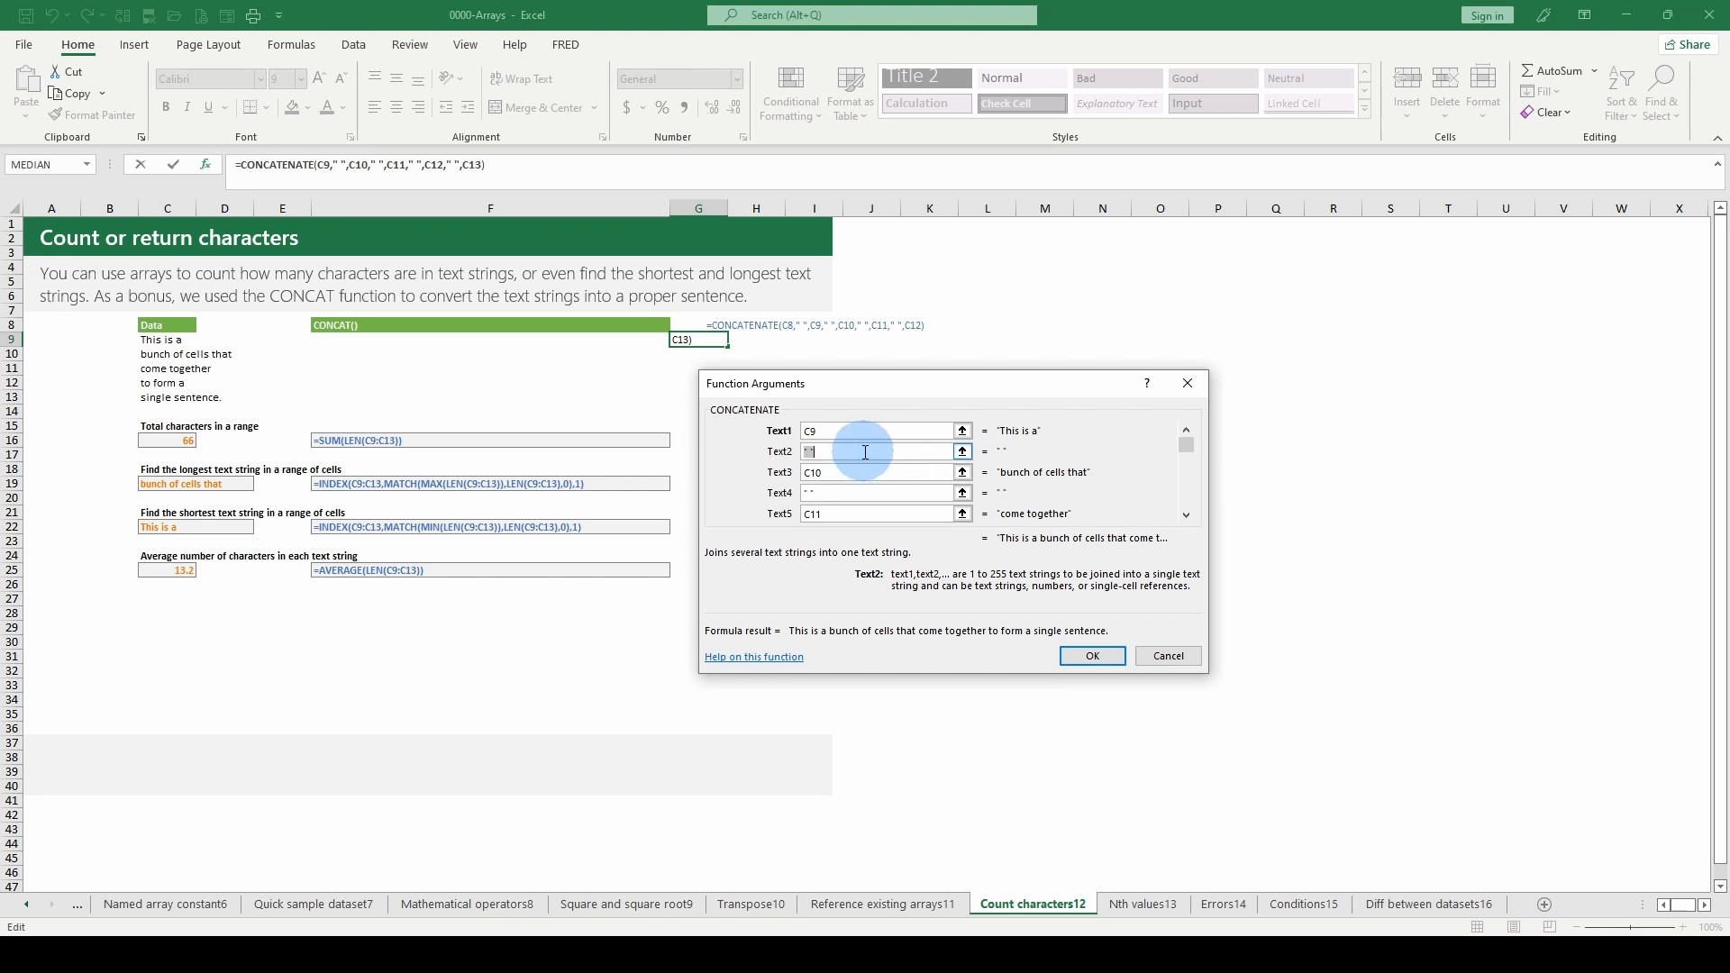
{"action": "left_click", "coordinate": [845, 474]}
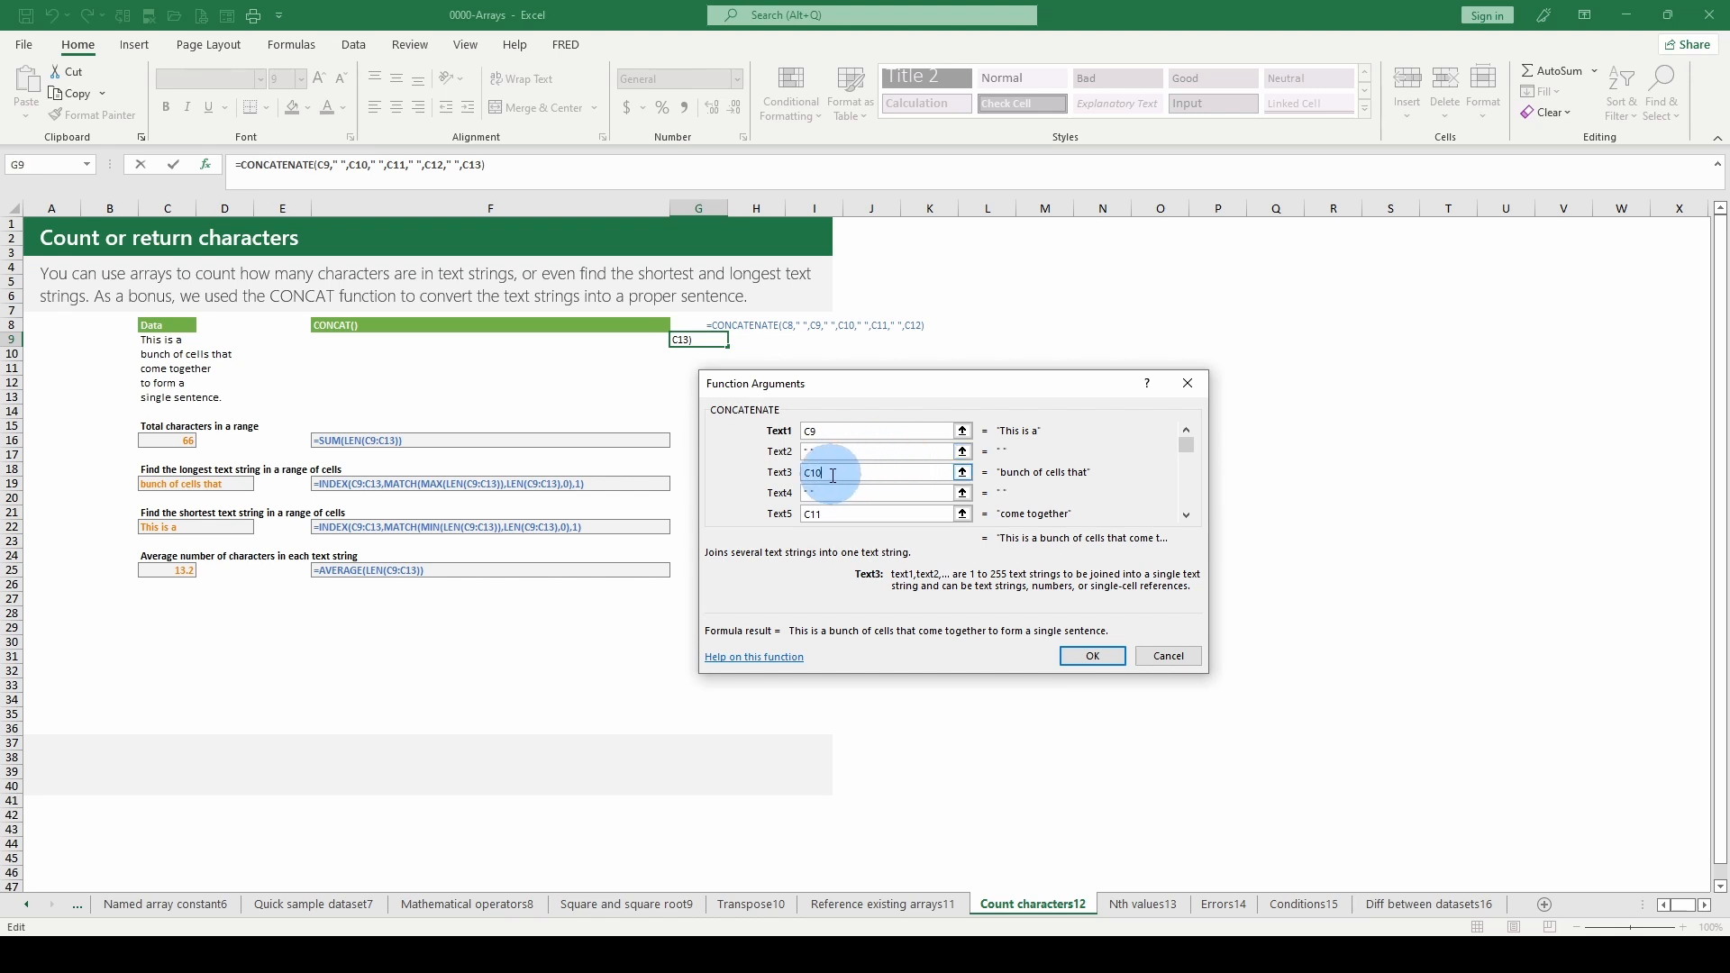
{"action": "scroll", "coordinate": [866, 469], "scroll_direction": "down", "scroll_amount": 1}
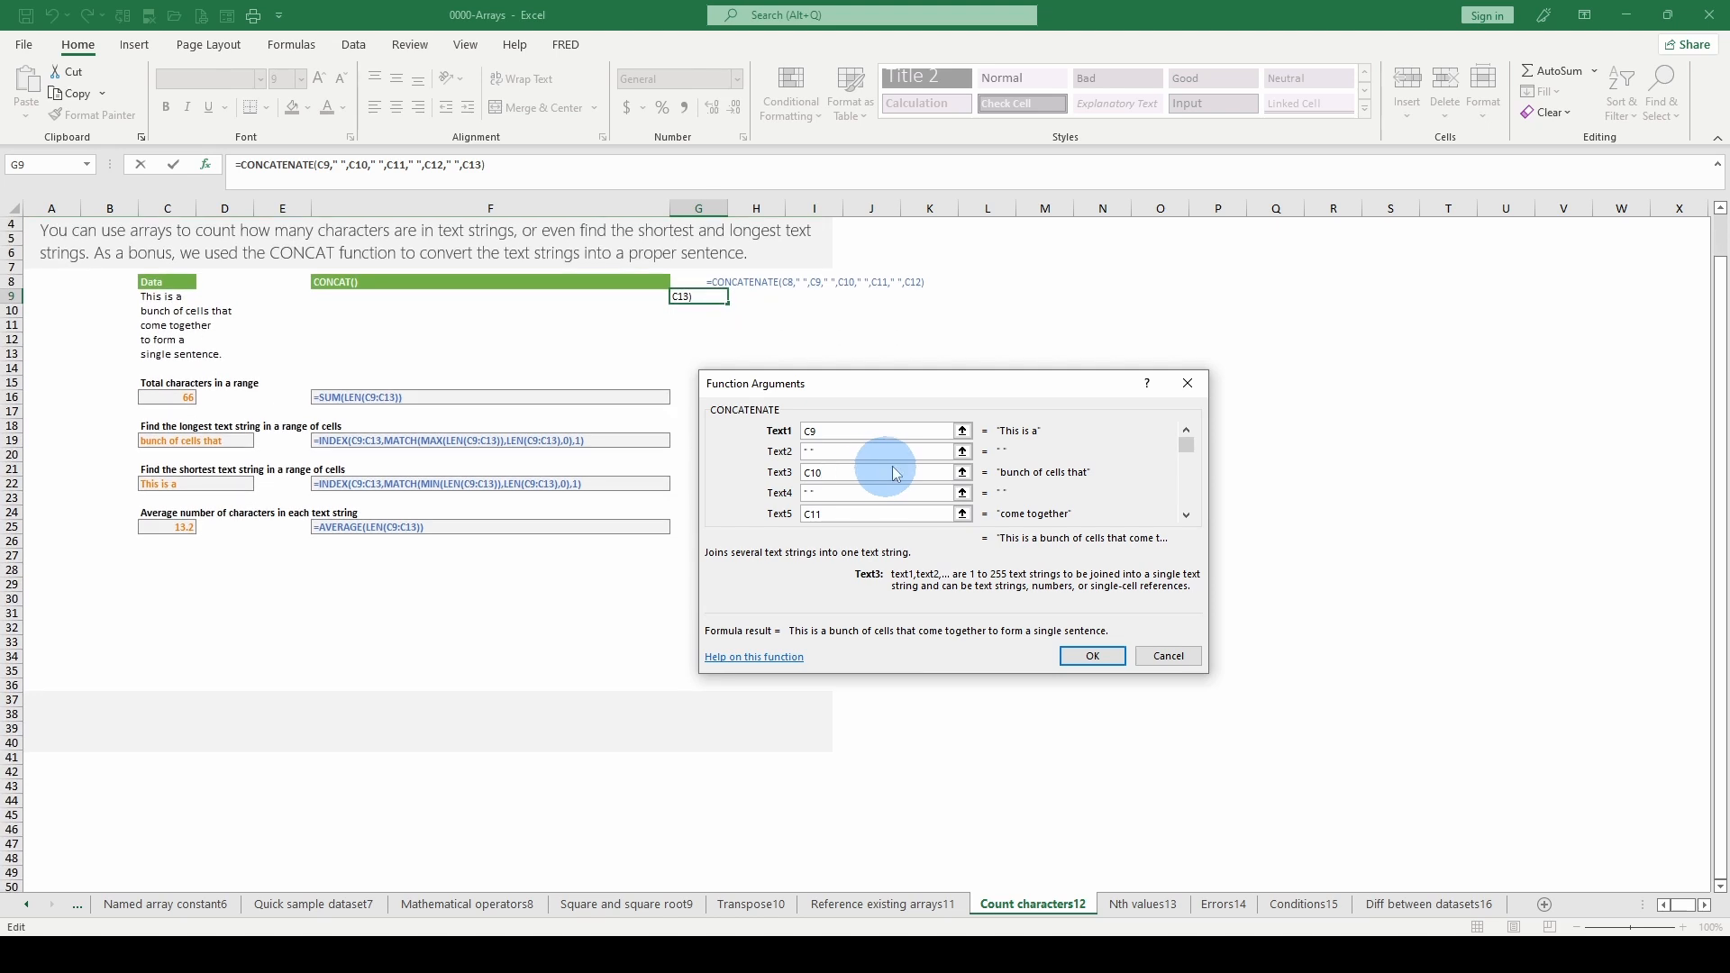
{"action": "left_click_drag", "start_coordinate": [1187, 447], "coordinate": [1186, 459]}
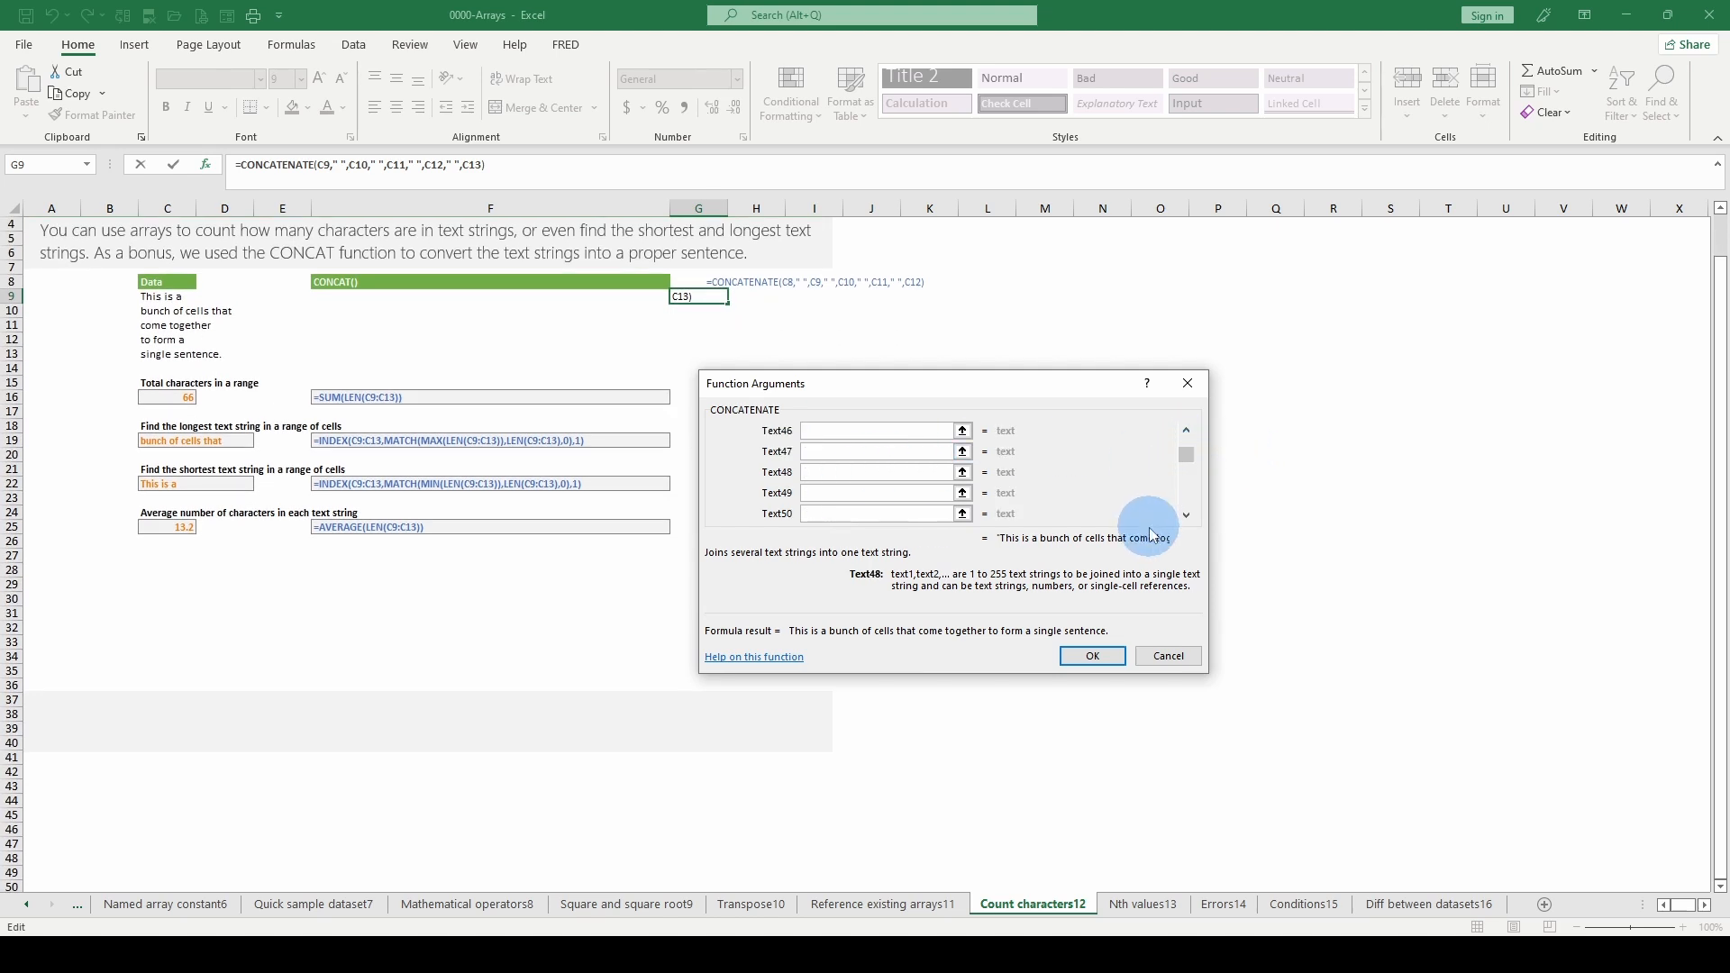
{"action": "left_click", "coordinate": [1186, 517]}
{"action": "left_click_drag", "start_coordinate": [1188, 520], "coordinate": [1188, 521]}
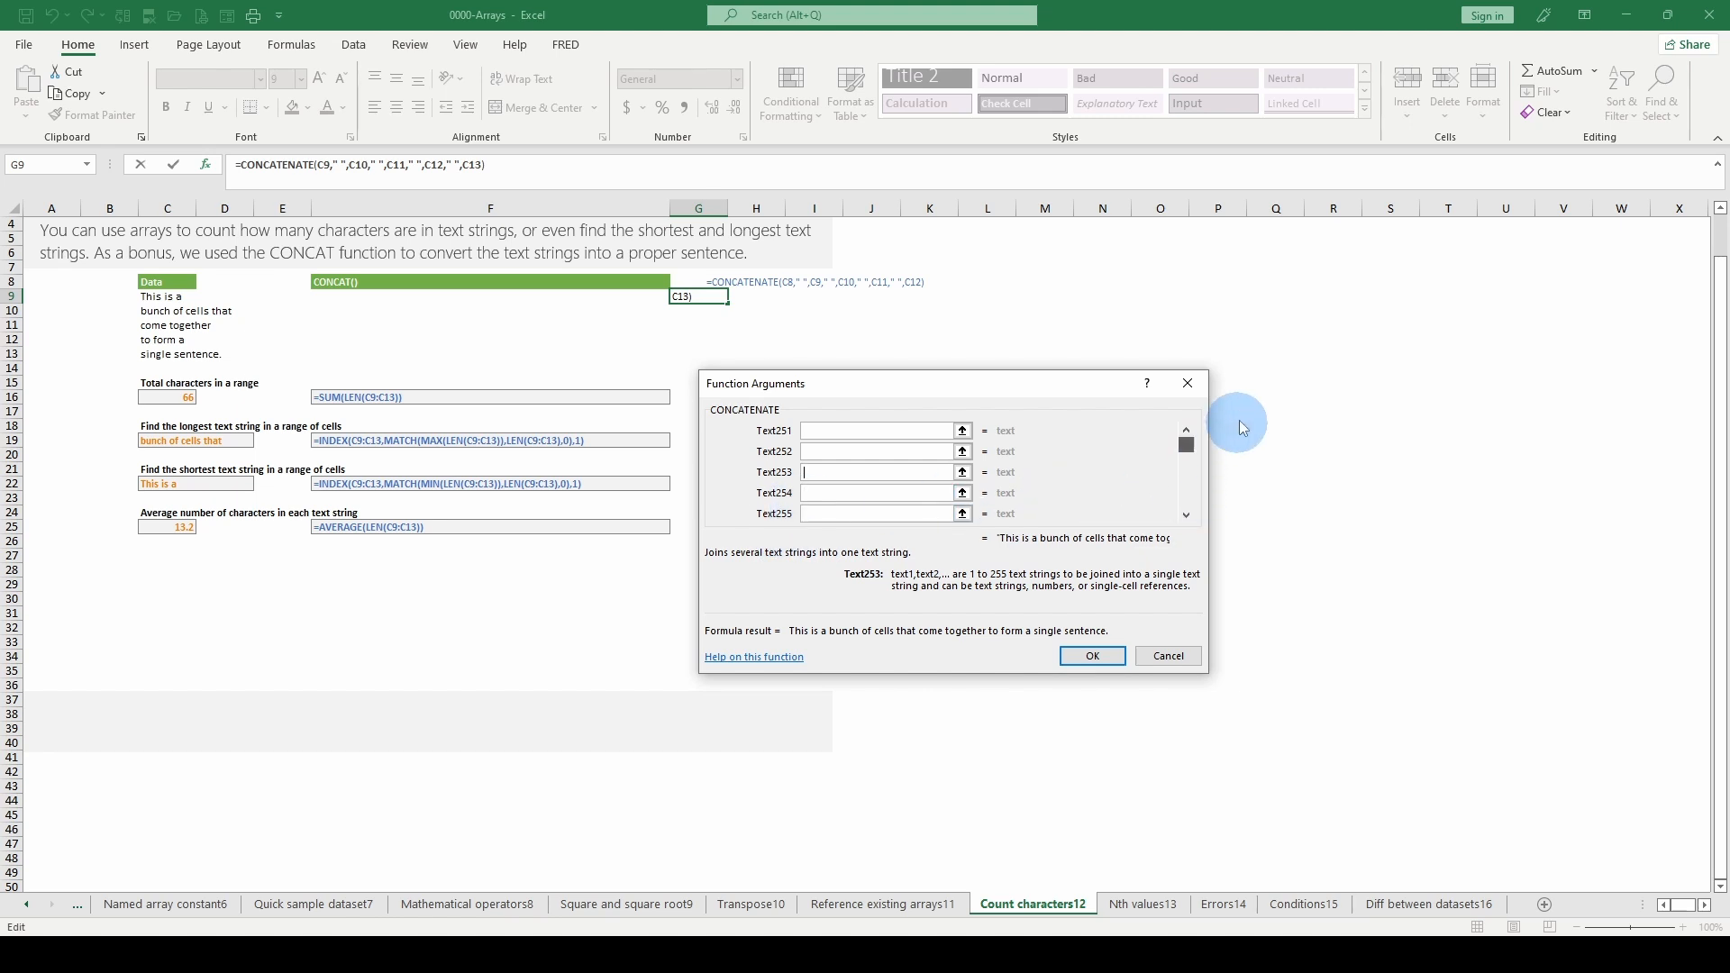
{"action": "left_click_drag", "start_coordinate": [1243, 427], "coordinate": [1236, 397]}
{"action": "left_click", "coordinate": [1187, 518]}
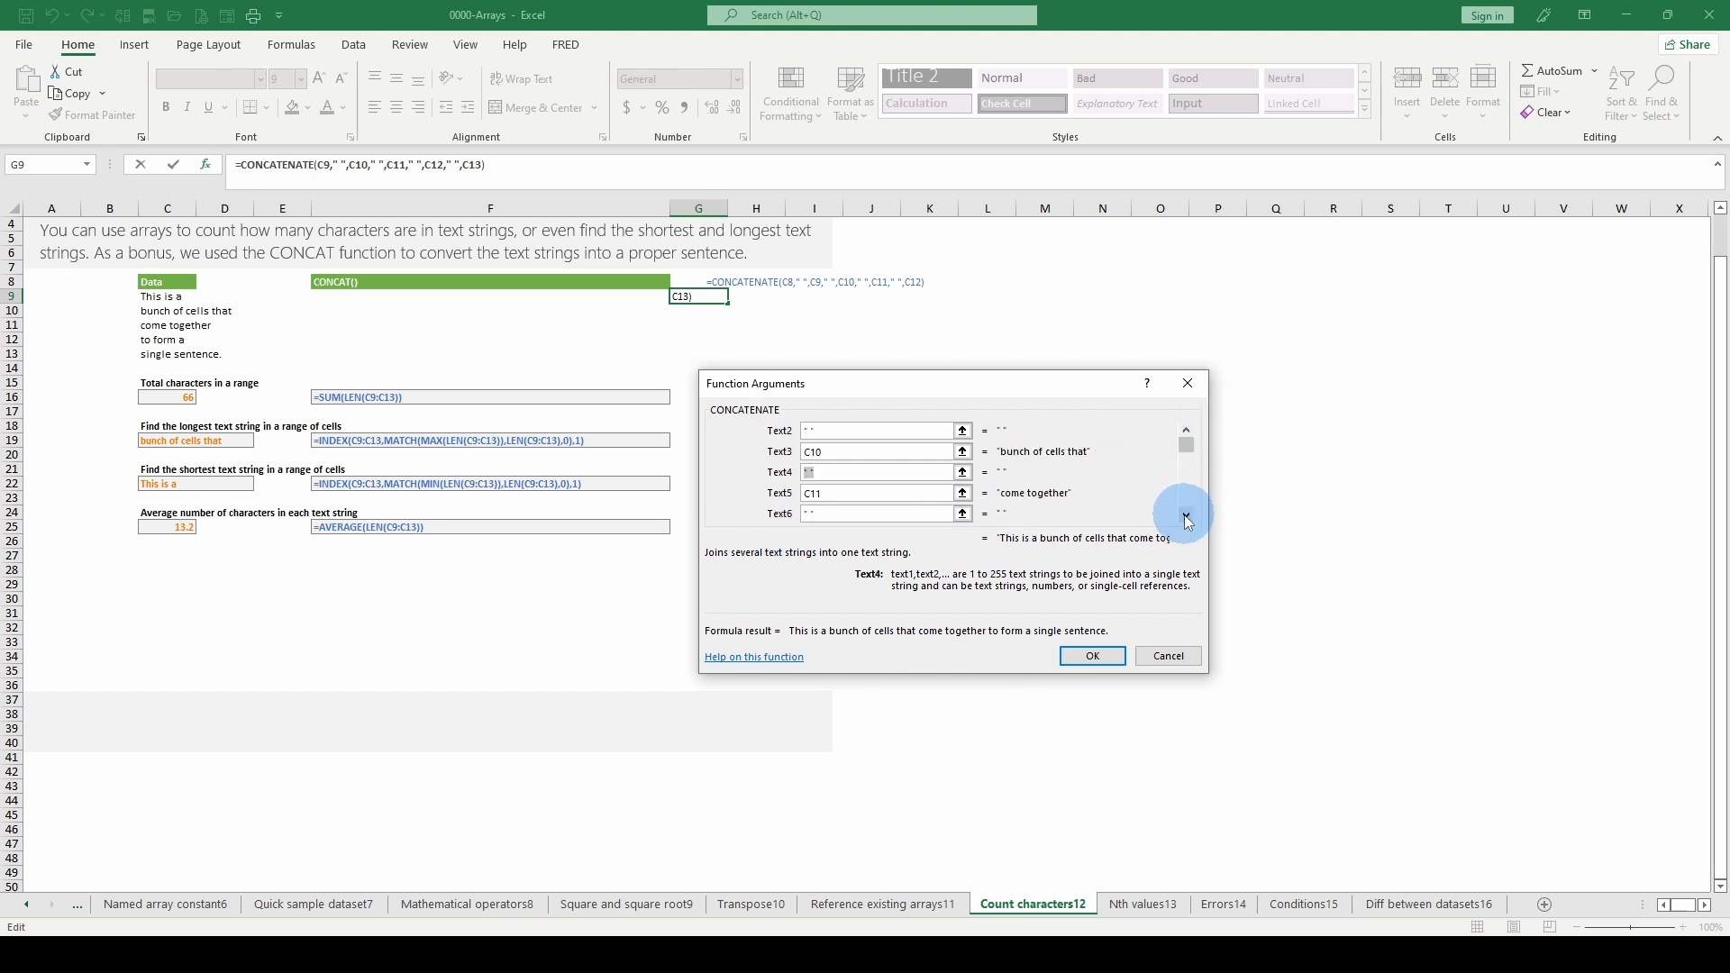
{"action": "left_click", "coordinate": [1187, 519]}
{"action": "left_click", "coordinate": [1187, 518]}
{"action": "left_click", "coordinate": [1187, 518]}
{"action": "left_click", "coordinate": [1187, 519]}
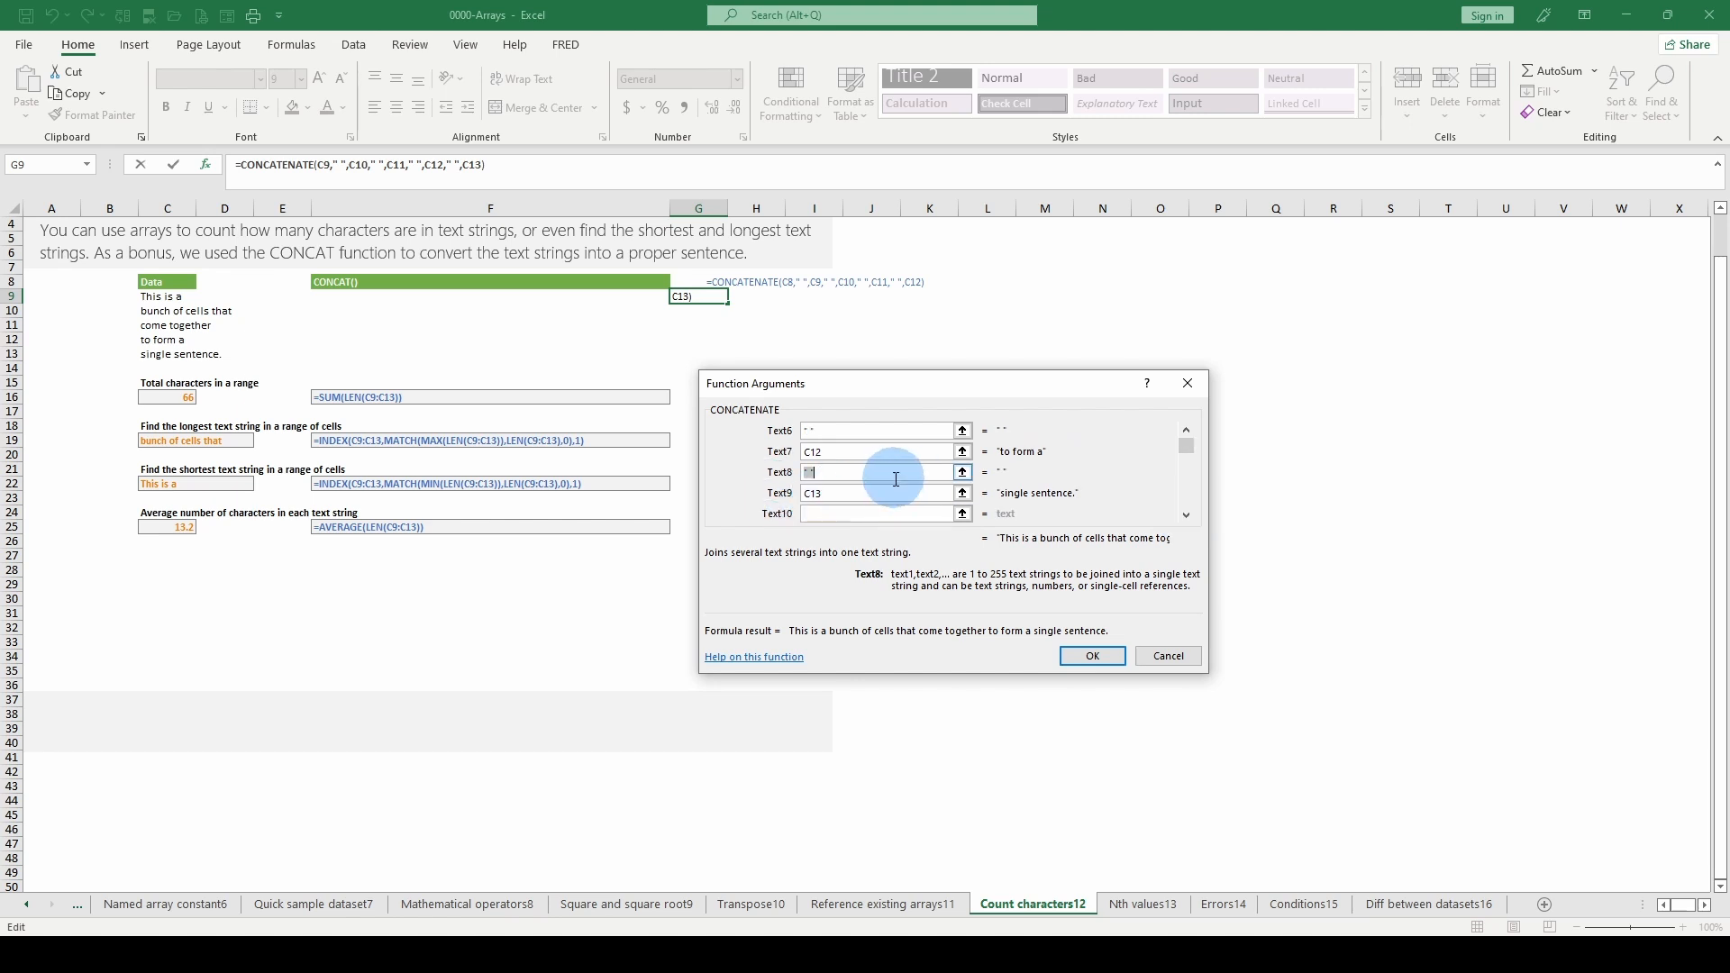
{"action": "left_click", "coordinate": [1114, 649]}
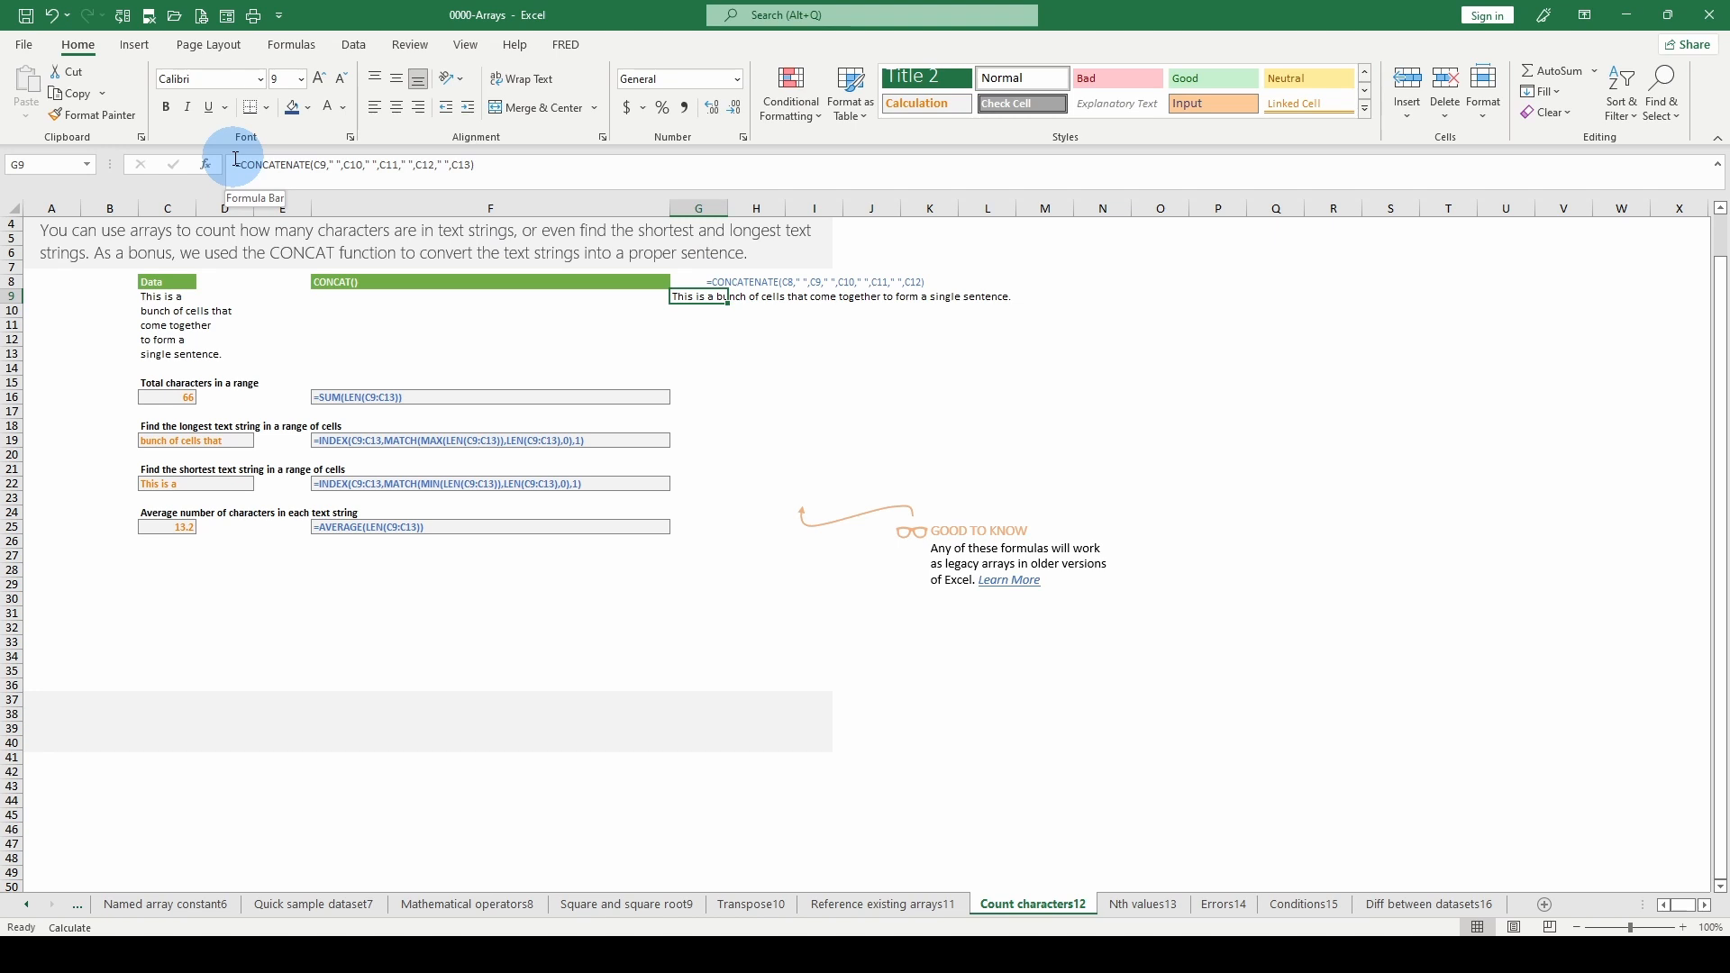
- Copy the joined sentence from G9 into G11 as values only, and clear G11 again
{"action": "right_click", "coordinate": [704, 309]}
{"action": "left_click", "coordinate": [735, 373]}
{"action": "right_click", "coordinate": [717, 326]}
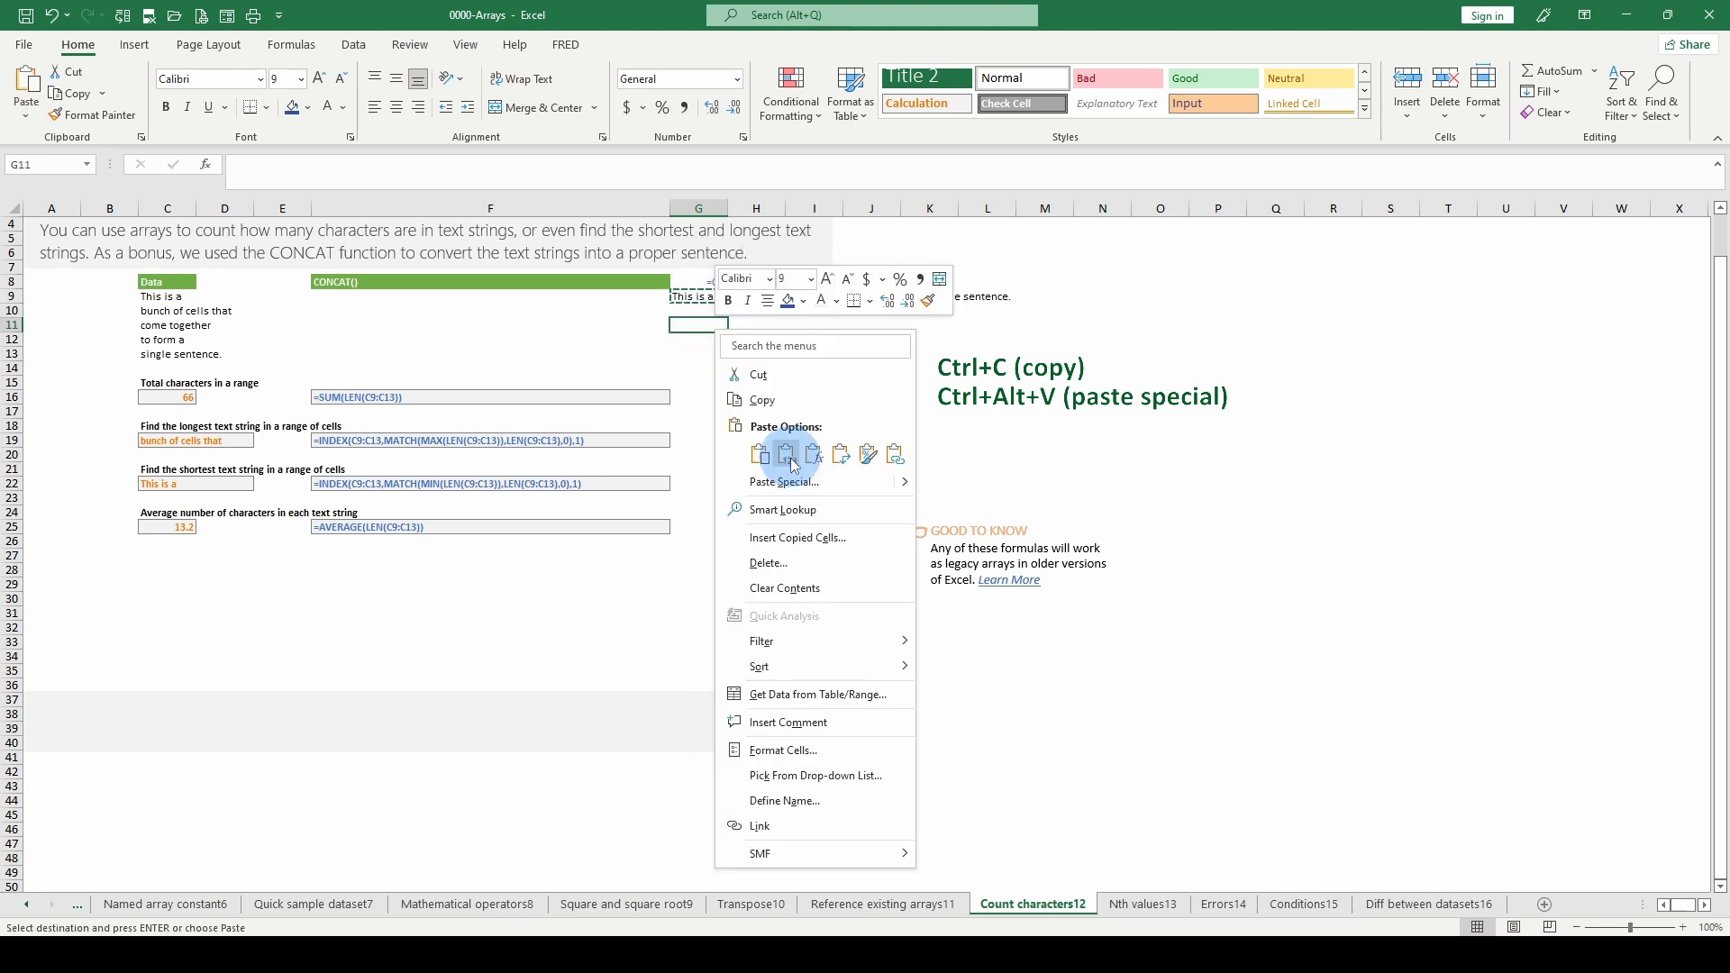
{"action": "left_click", "coordinate": [787, 456]}
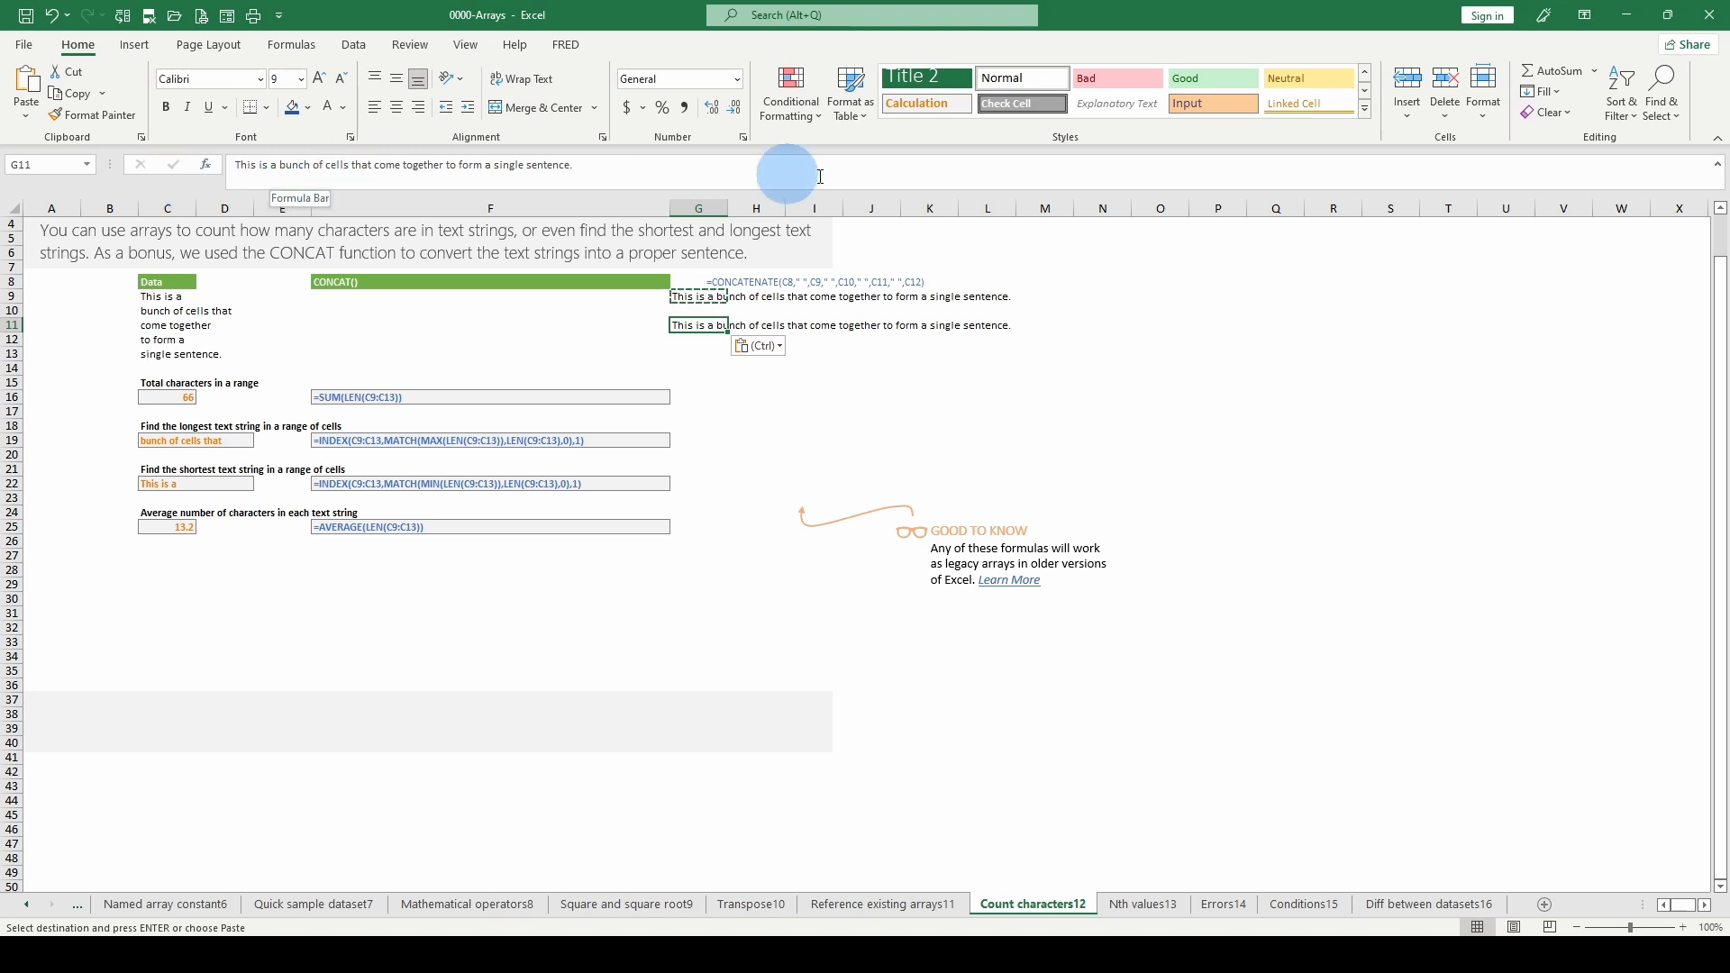
{"action": "key", "text": "Delete"}
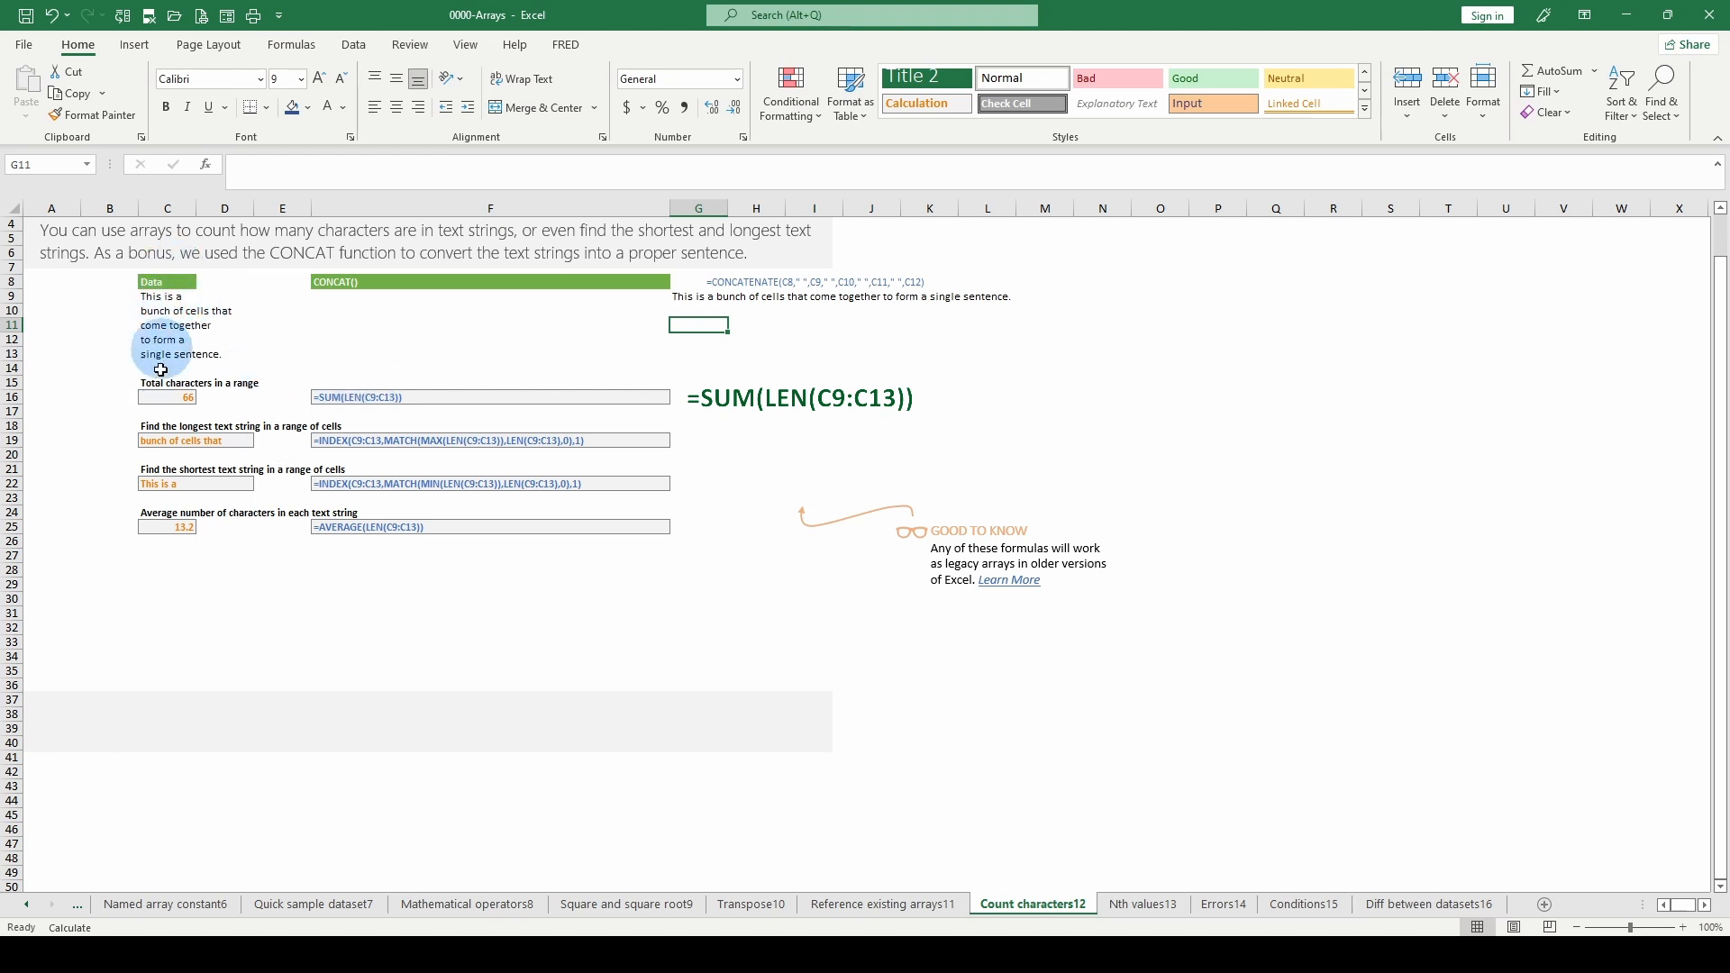
- Examine the total-characters formula in C16 and the longest-text formula in C19, including its second LEN(C9:C13) part
{"action": "left_click", "coordinate": [177, 395]}
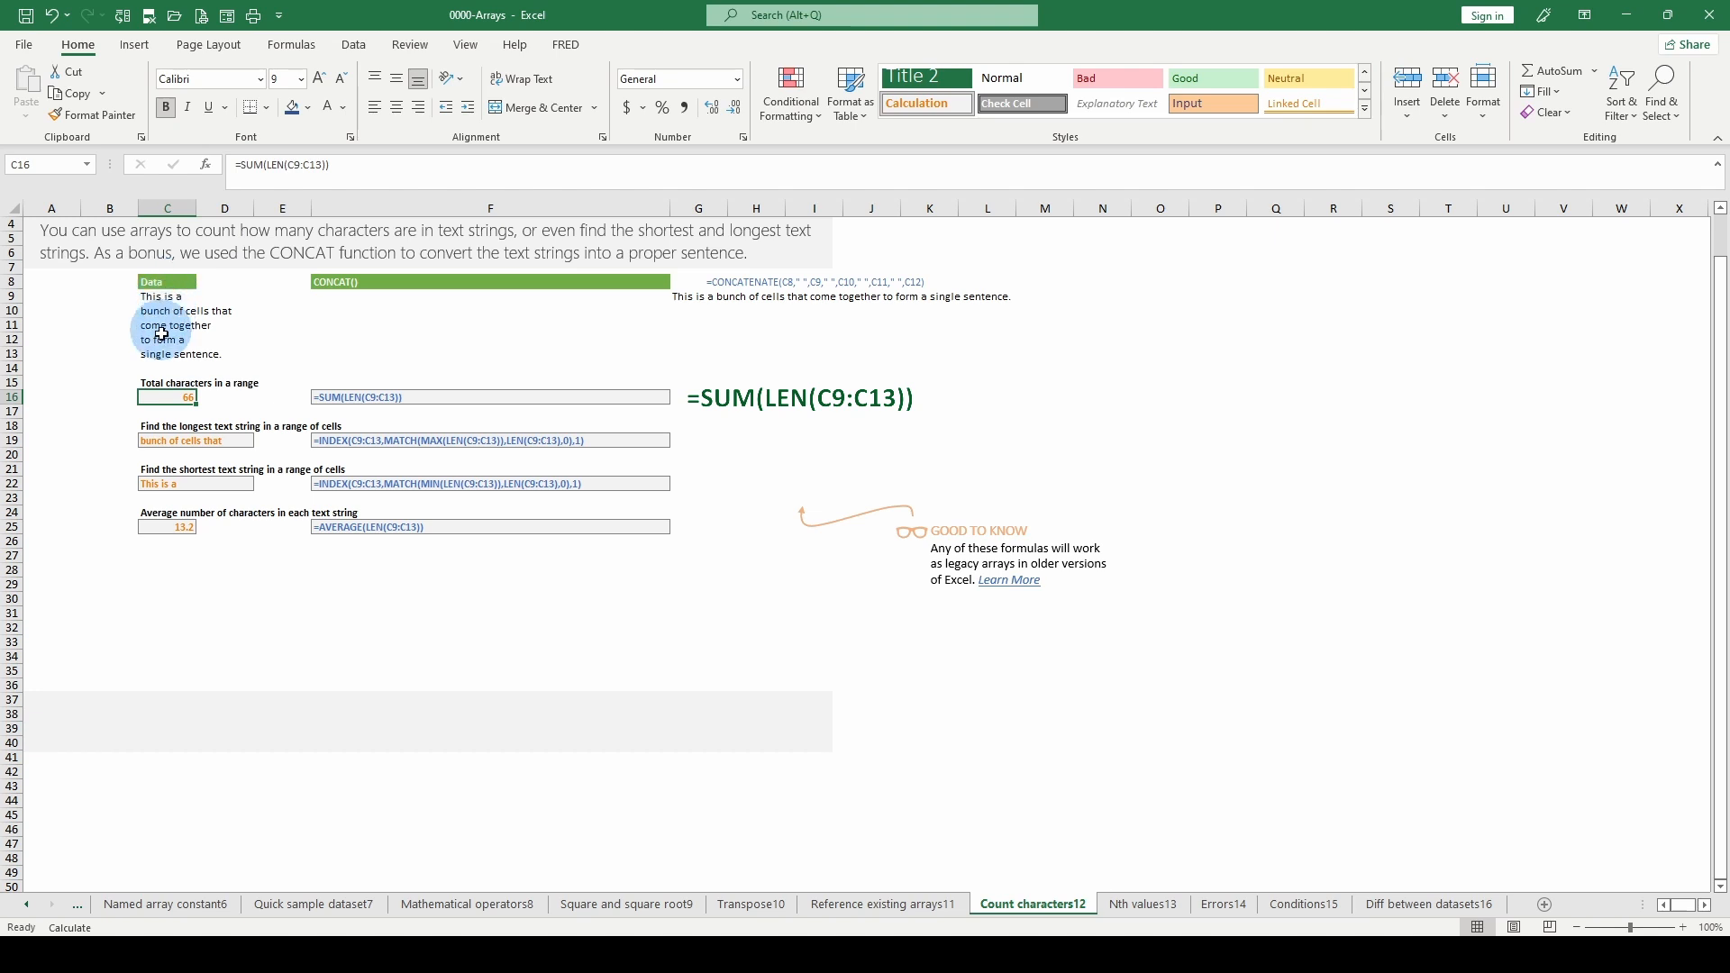
{"action": "left_click", "coordinate": [213, 441]}
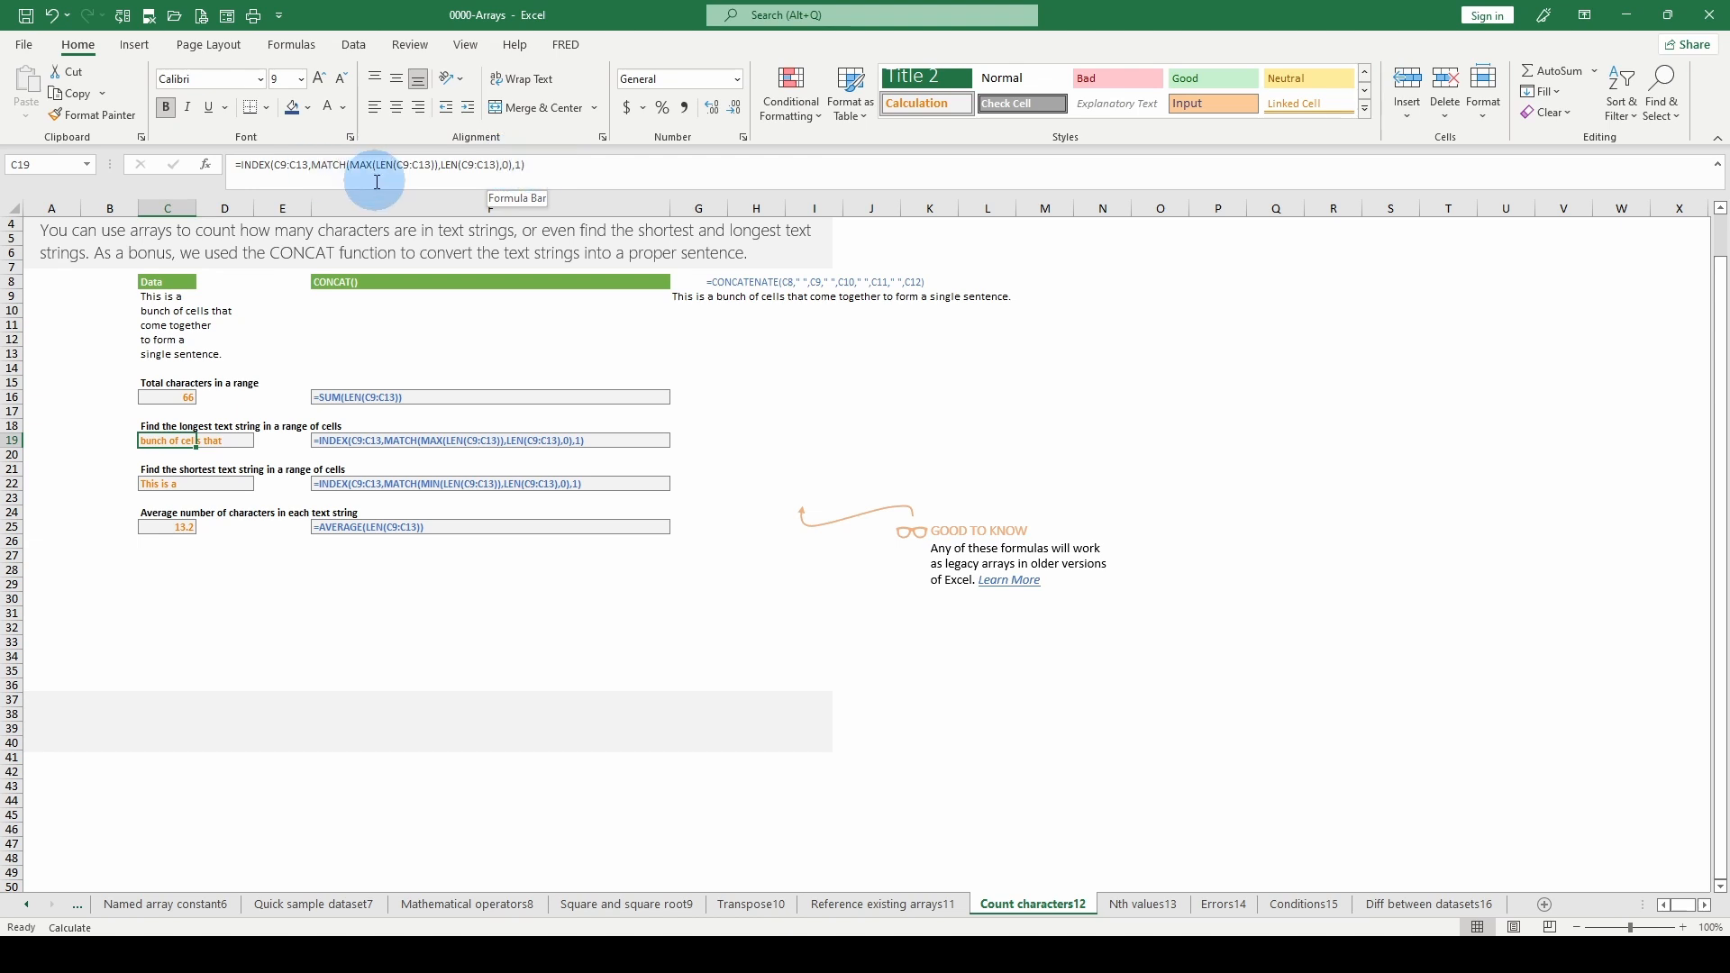
{"action": "left_click_drag", "start_coordinate": [441, 165], "coordinate": [501, 165]}
{"action": "key", "text": "Escape"}
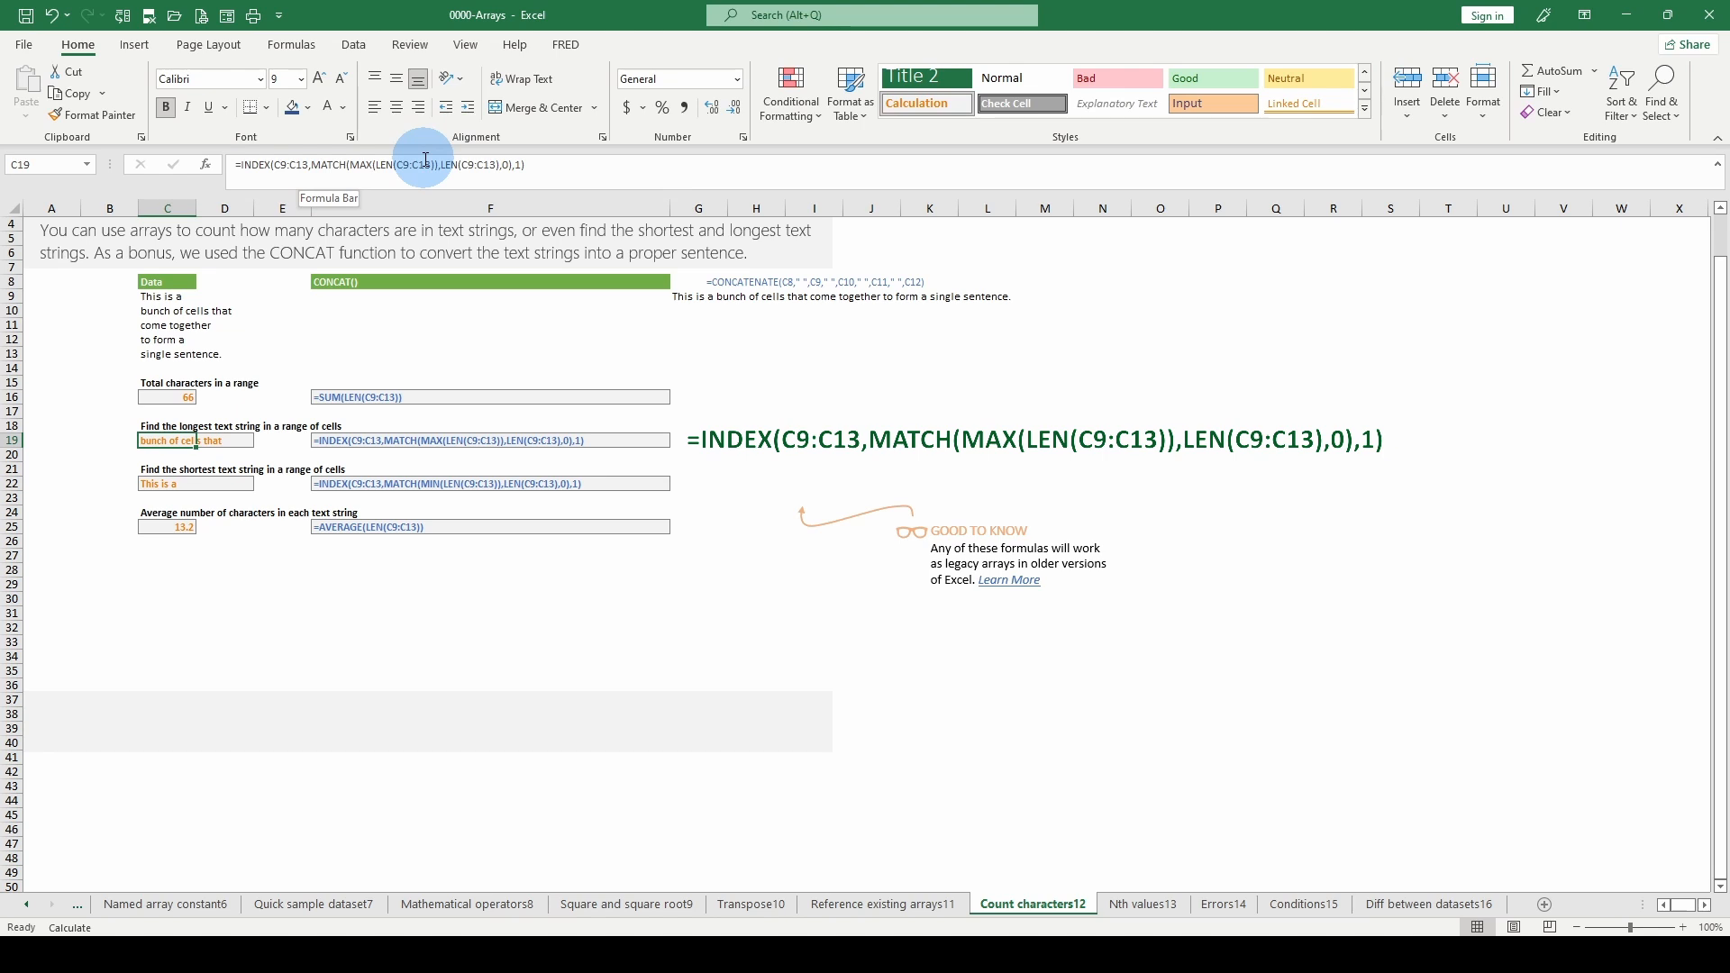
- Inspect the match_type and lookup_array arguments of the MATCH function inside the C19 formula
{"action": "left_click", "coordinate": [365, 165]}
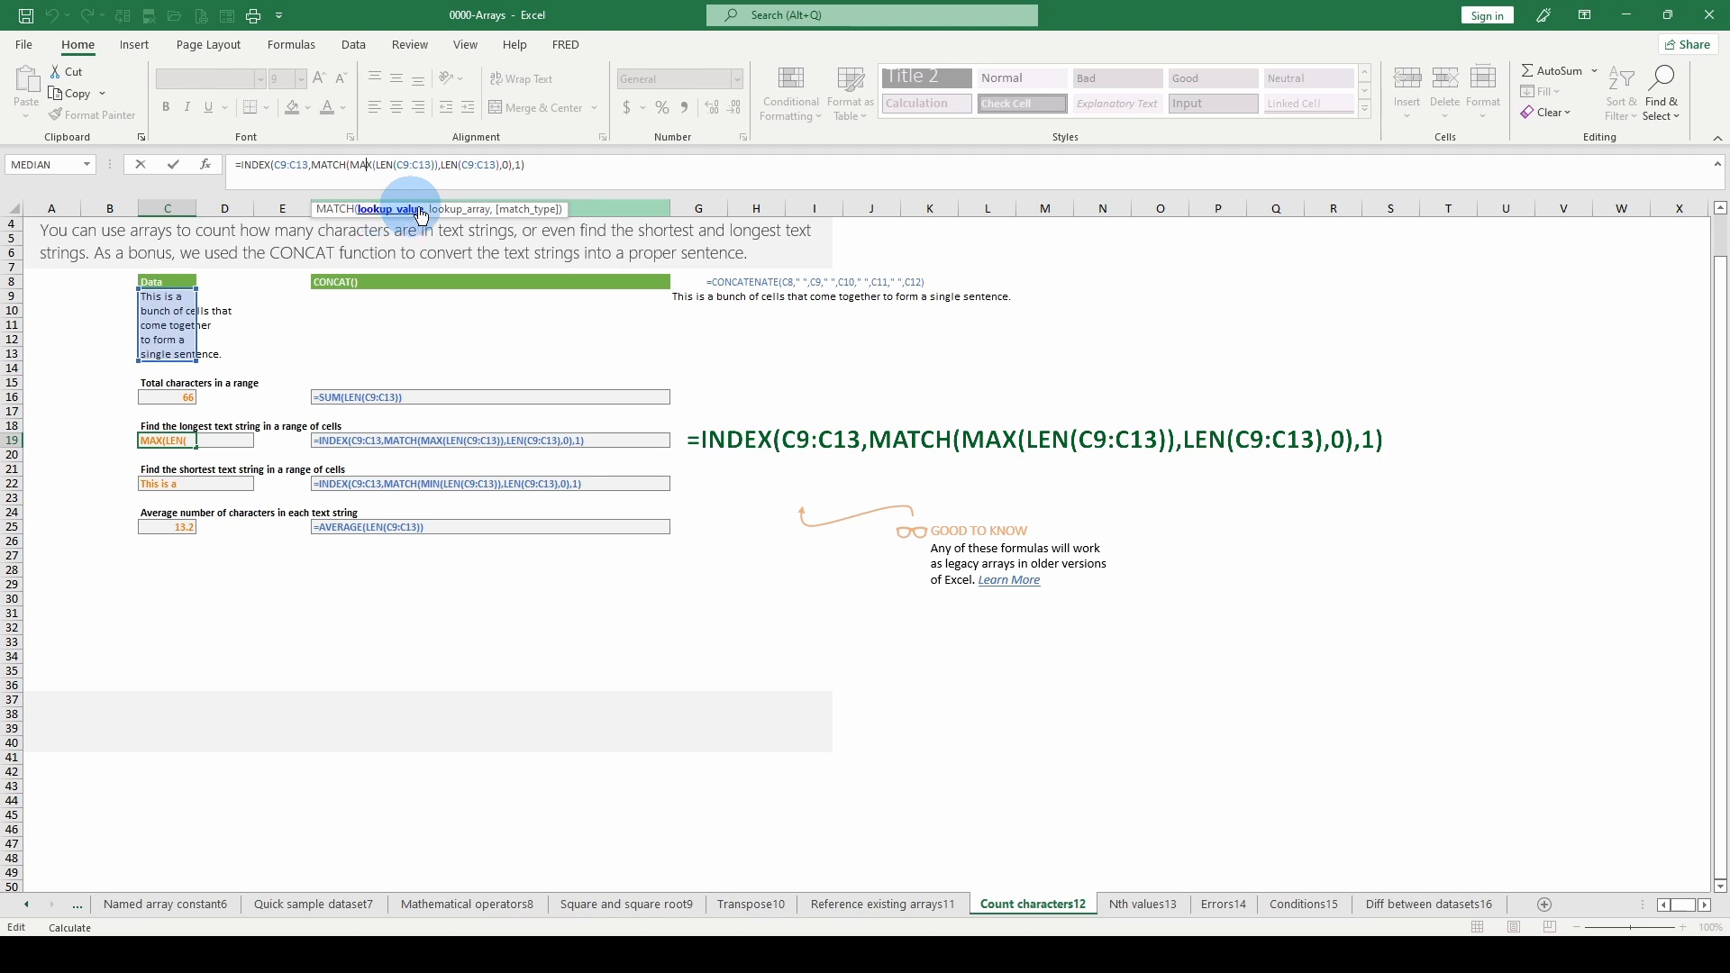
{"action": "left_click", "coordinate": [534, 215]}
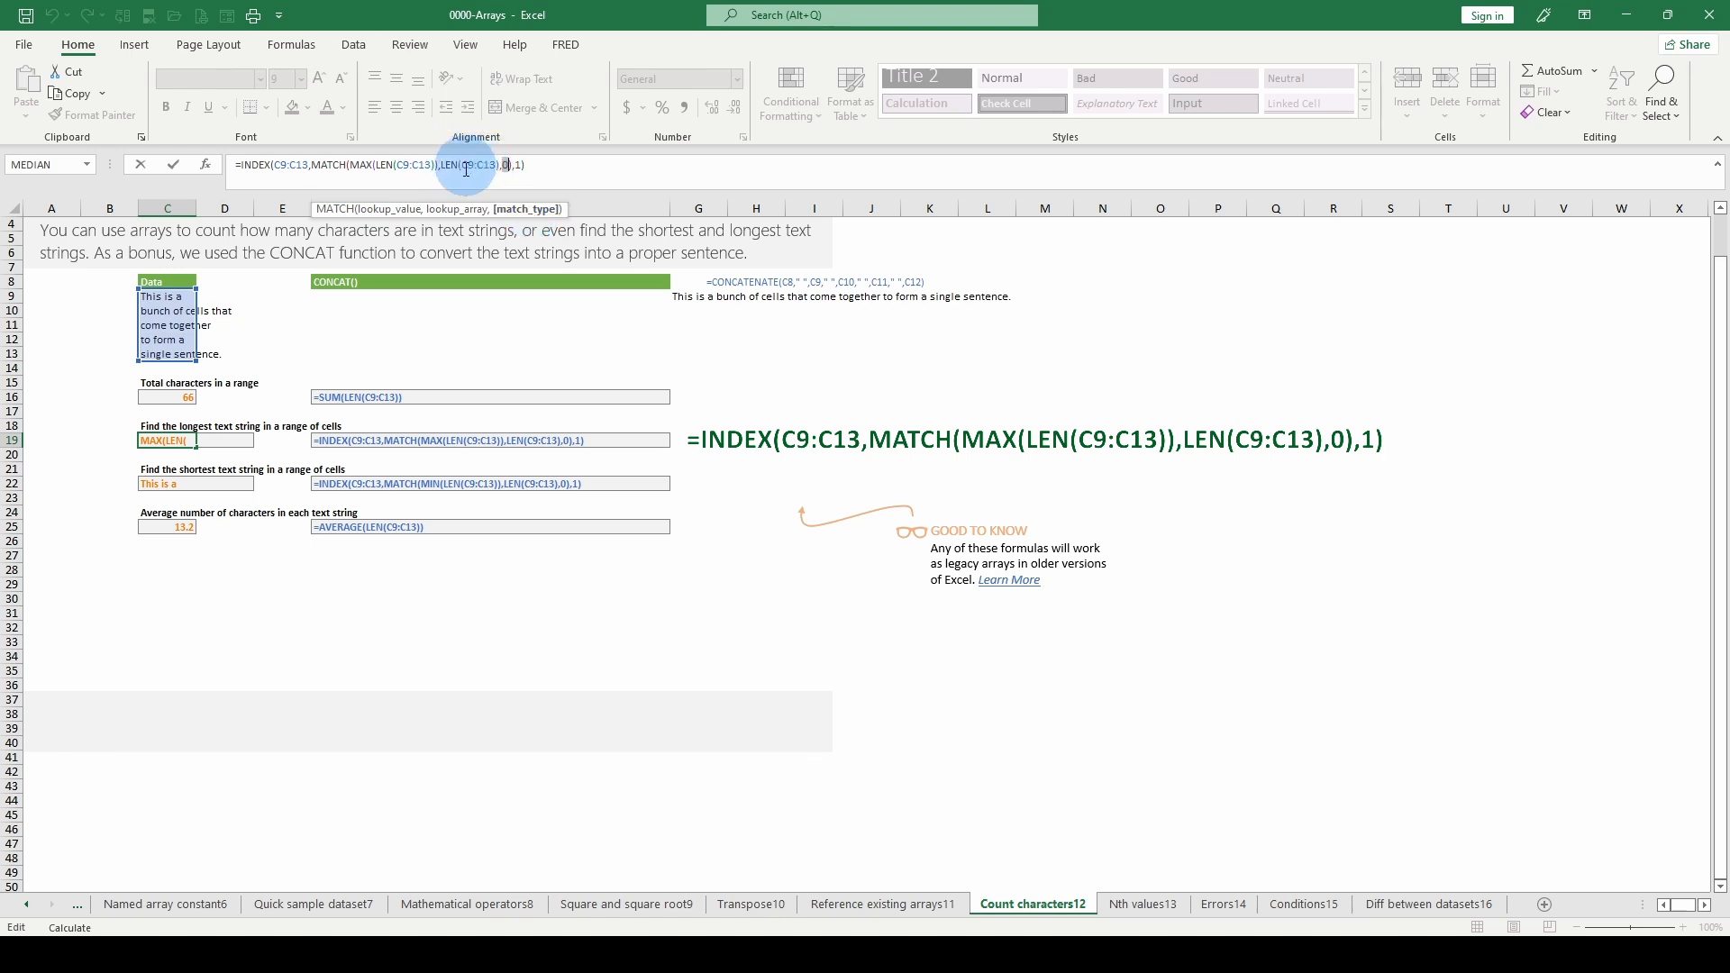
{"action": "left_click", "coordinate": [453, 223]}
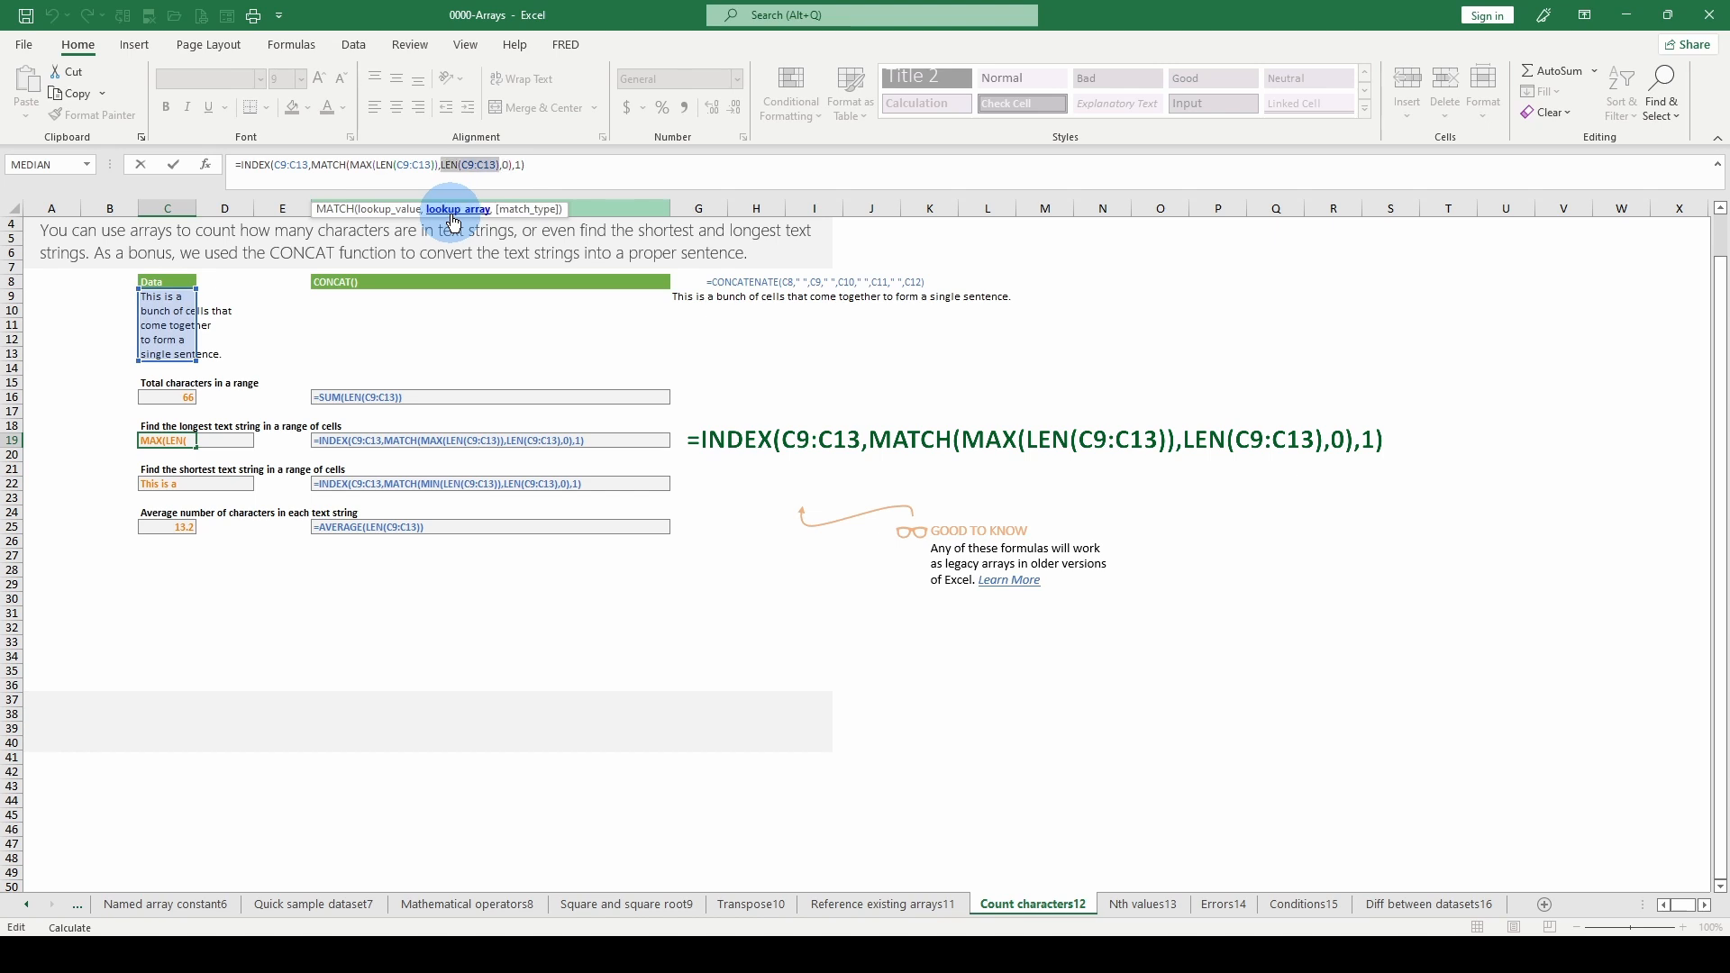
- Evaluate MATCH's lookup_array LEN(C9:C13) and its lookup_value MAX(LEN(C9:C13)) in place within the C19 formula
{"action": "left_click_drag", "start_coordinate": [446, 164], "coordinate": [494, 167]}
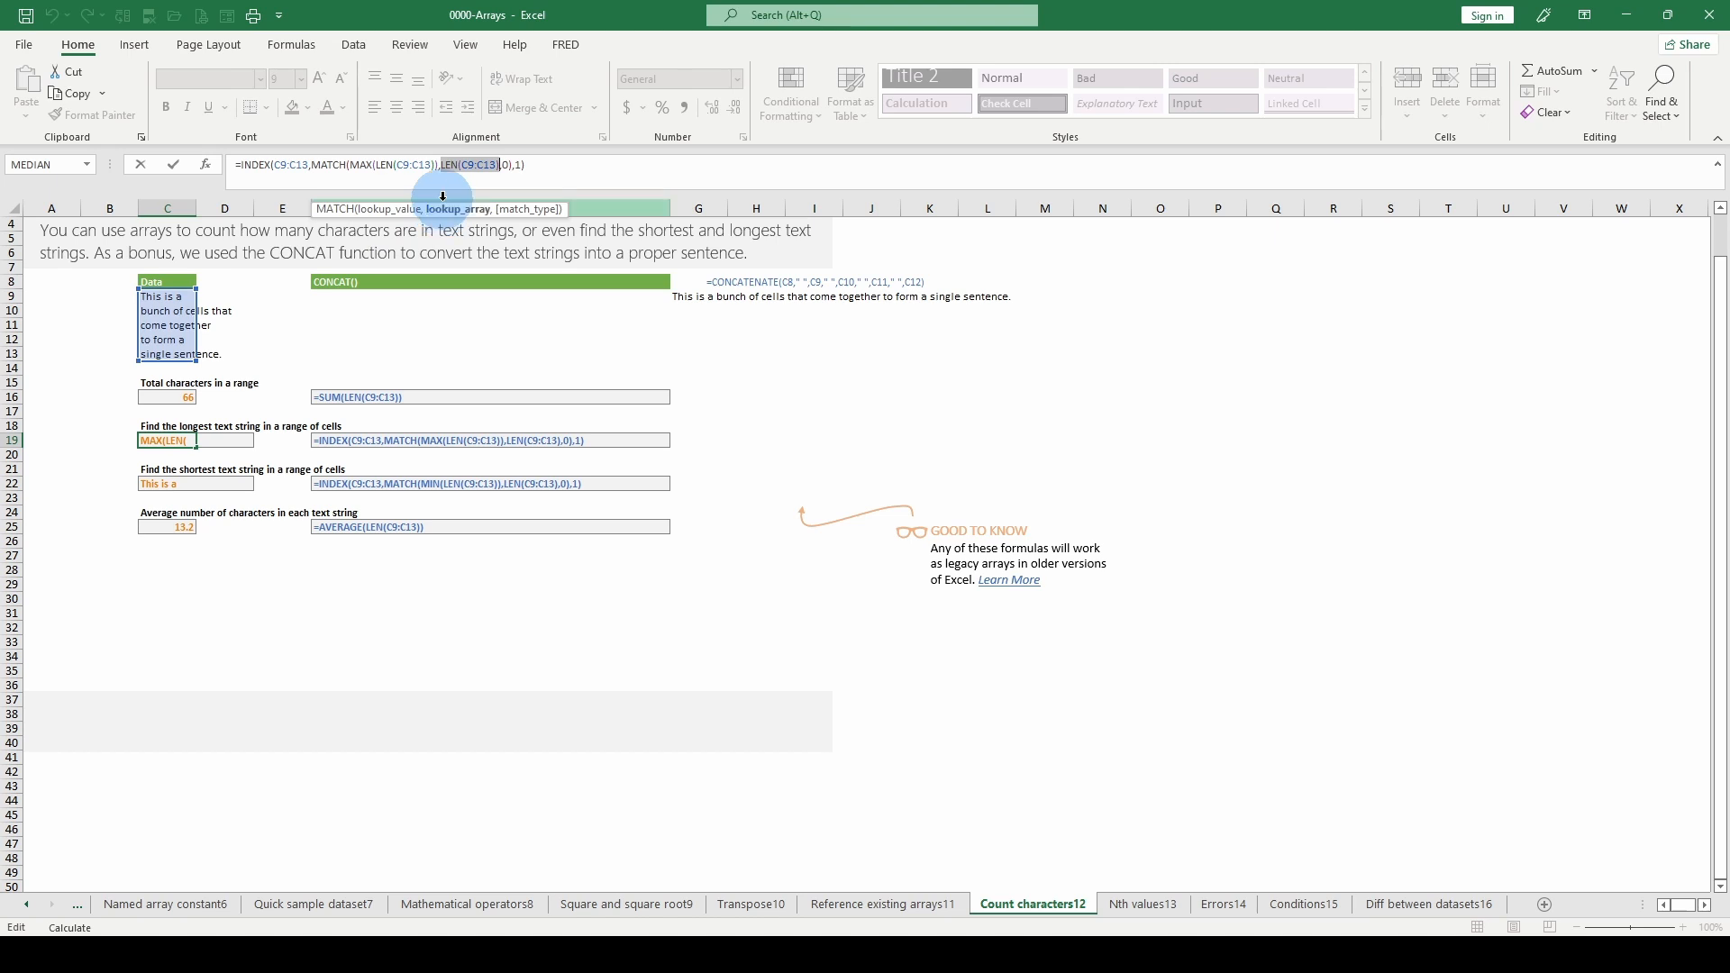
{"action": "key", "text": "F9"}
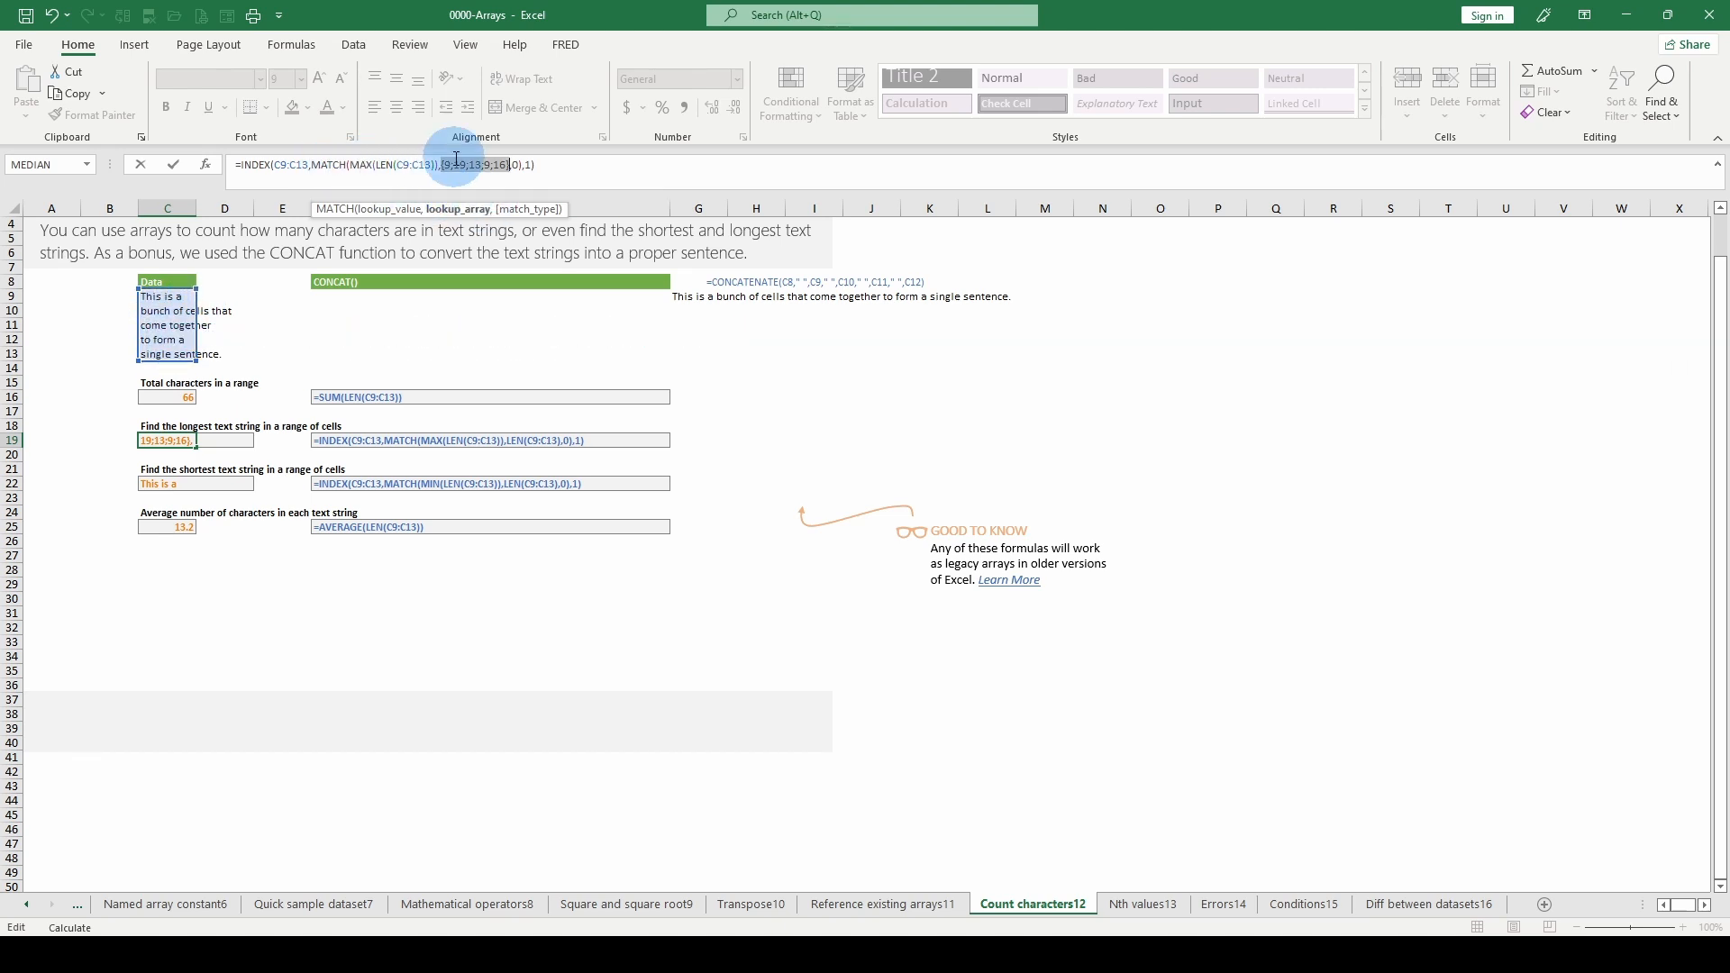
{"action": "left_click", "coordinate": [400, 212]}
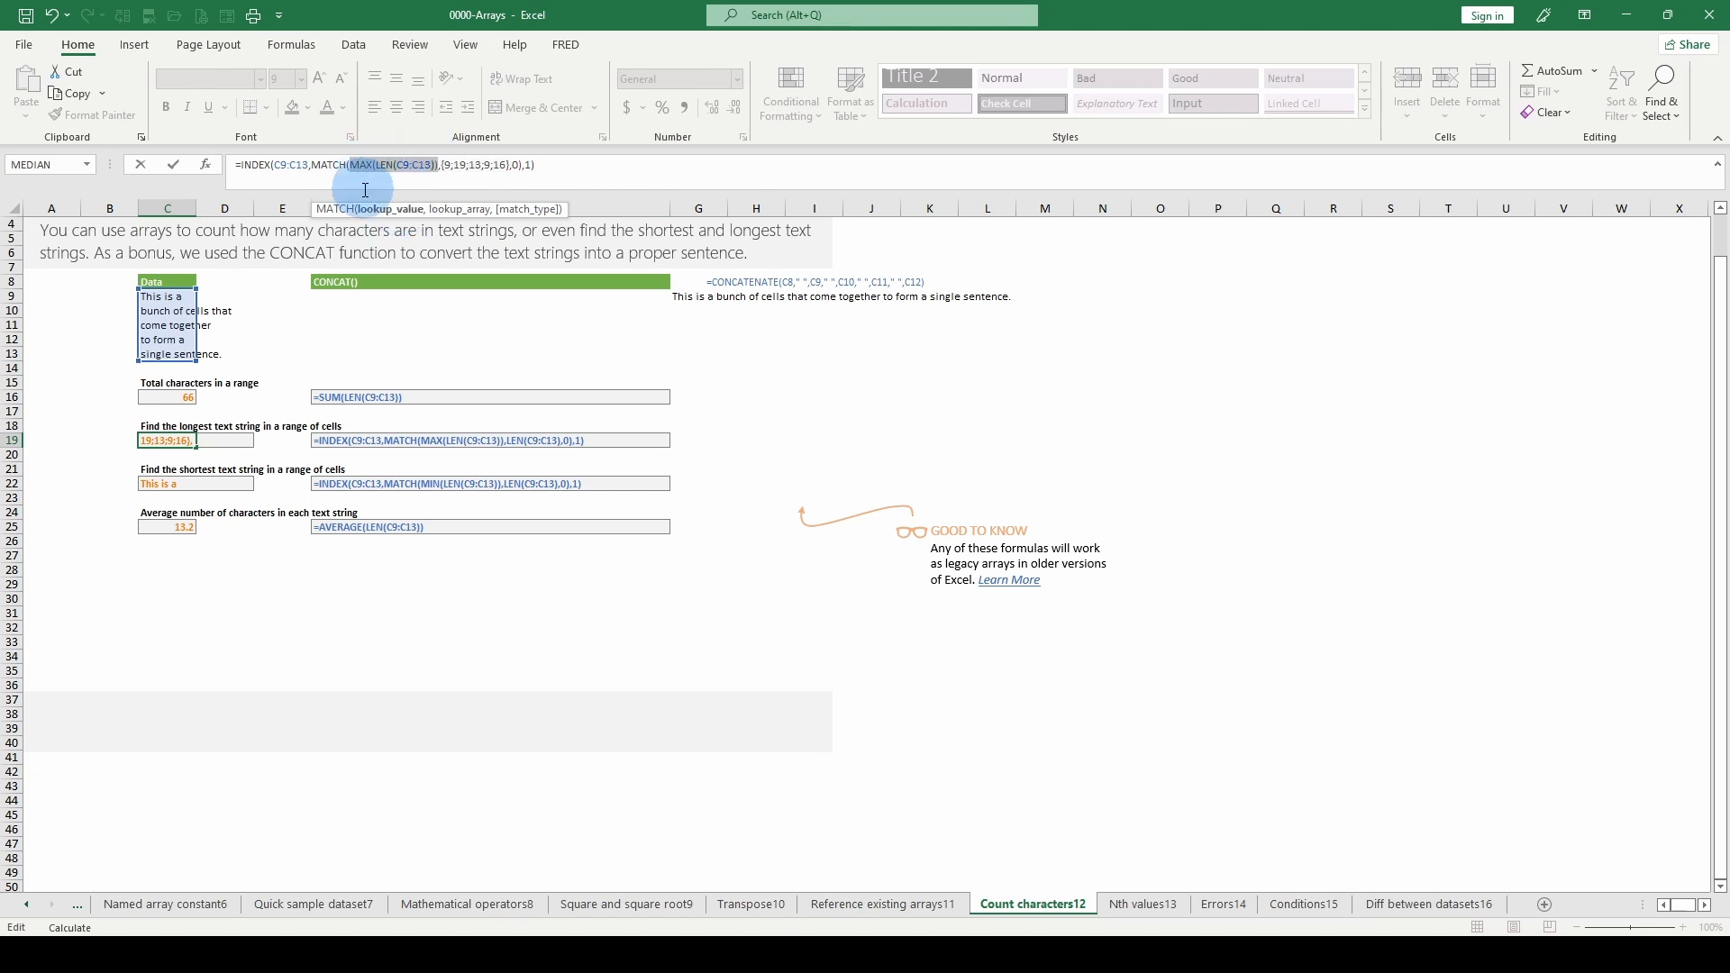
{"action": "key", "text": "F9"}
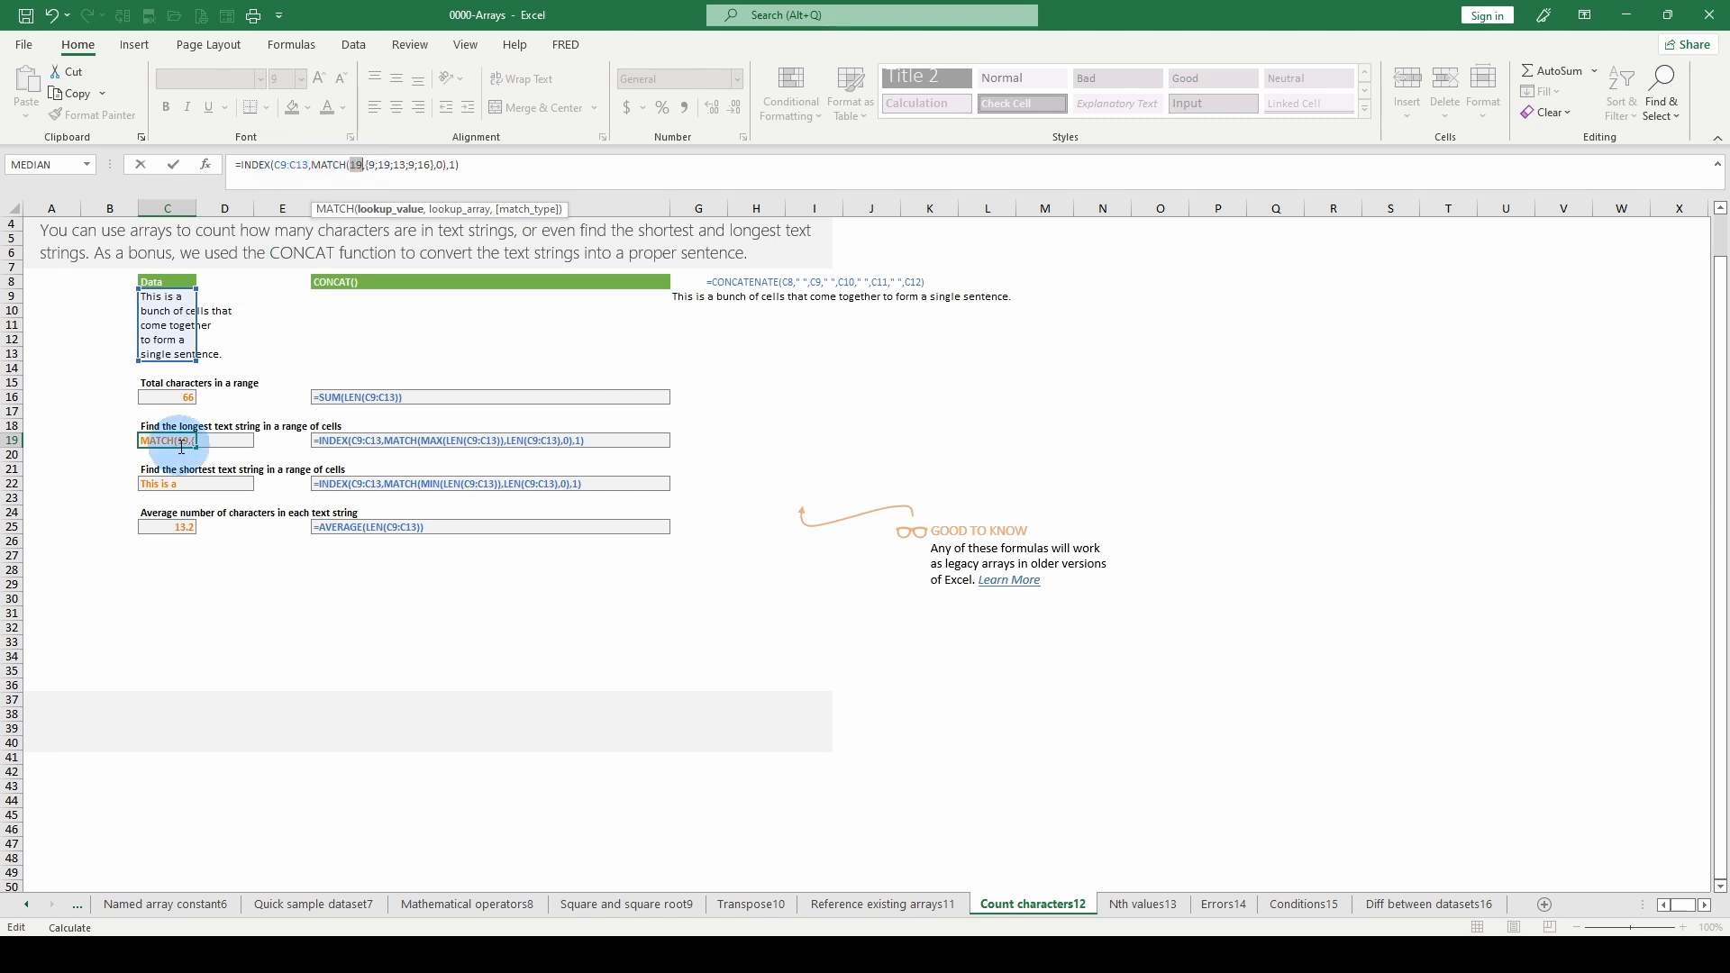
- Inspect the INDEX array in C19, evaluate its MATCH row_num argument in place, and discard the formula changes
{"action": "left_click", "coordinate": [292, 168]}
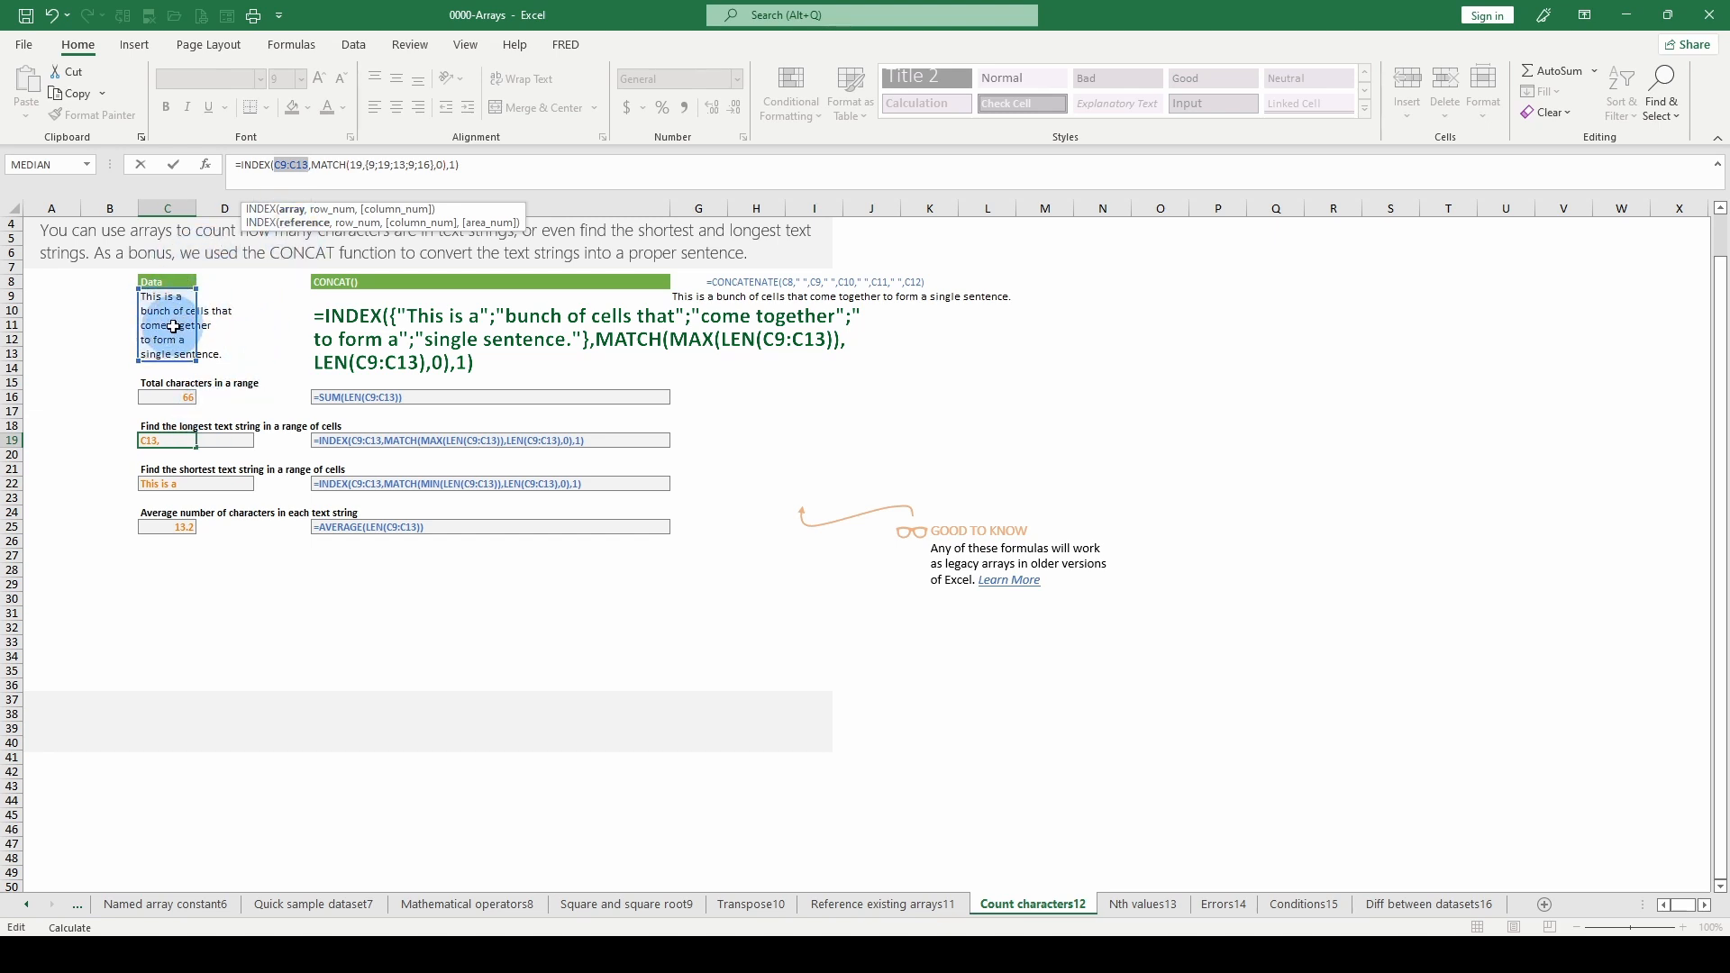
{"action": "left_click", "coordinate": [342, 166]}
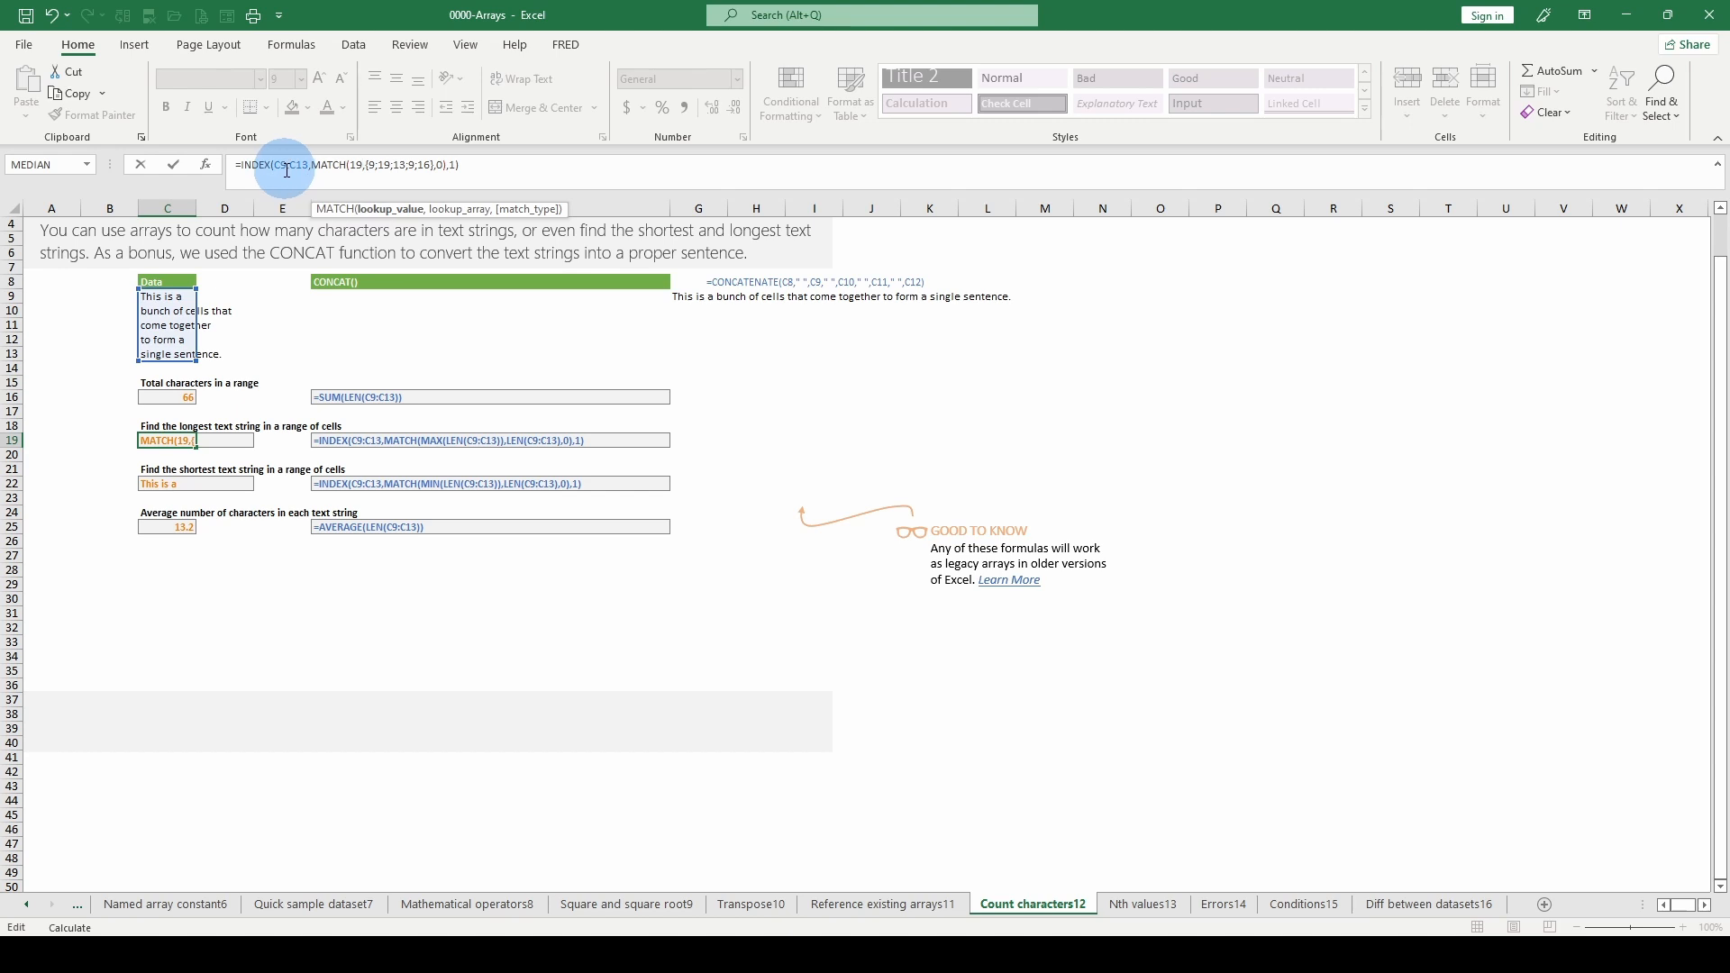
{"action": "left_click", "coordinate": [287, 170]}
{"action": "left_click", "coordinate": [331, 210]}
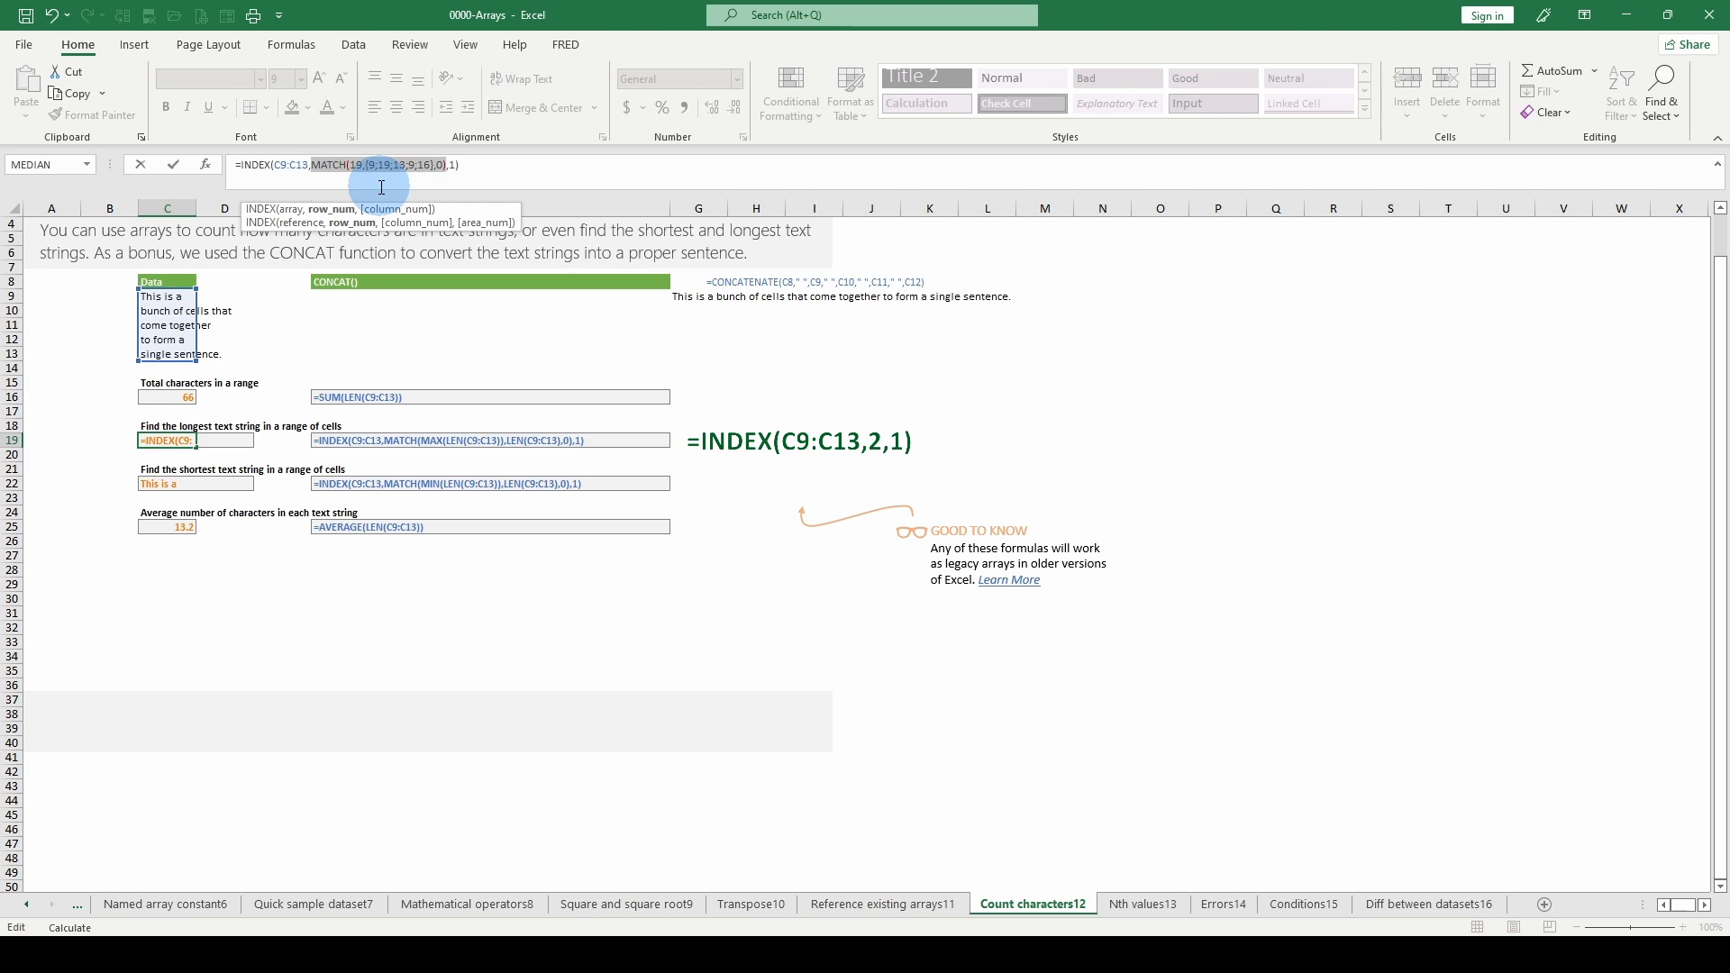
{"action": "key", "text": "F9"}
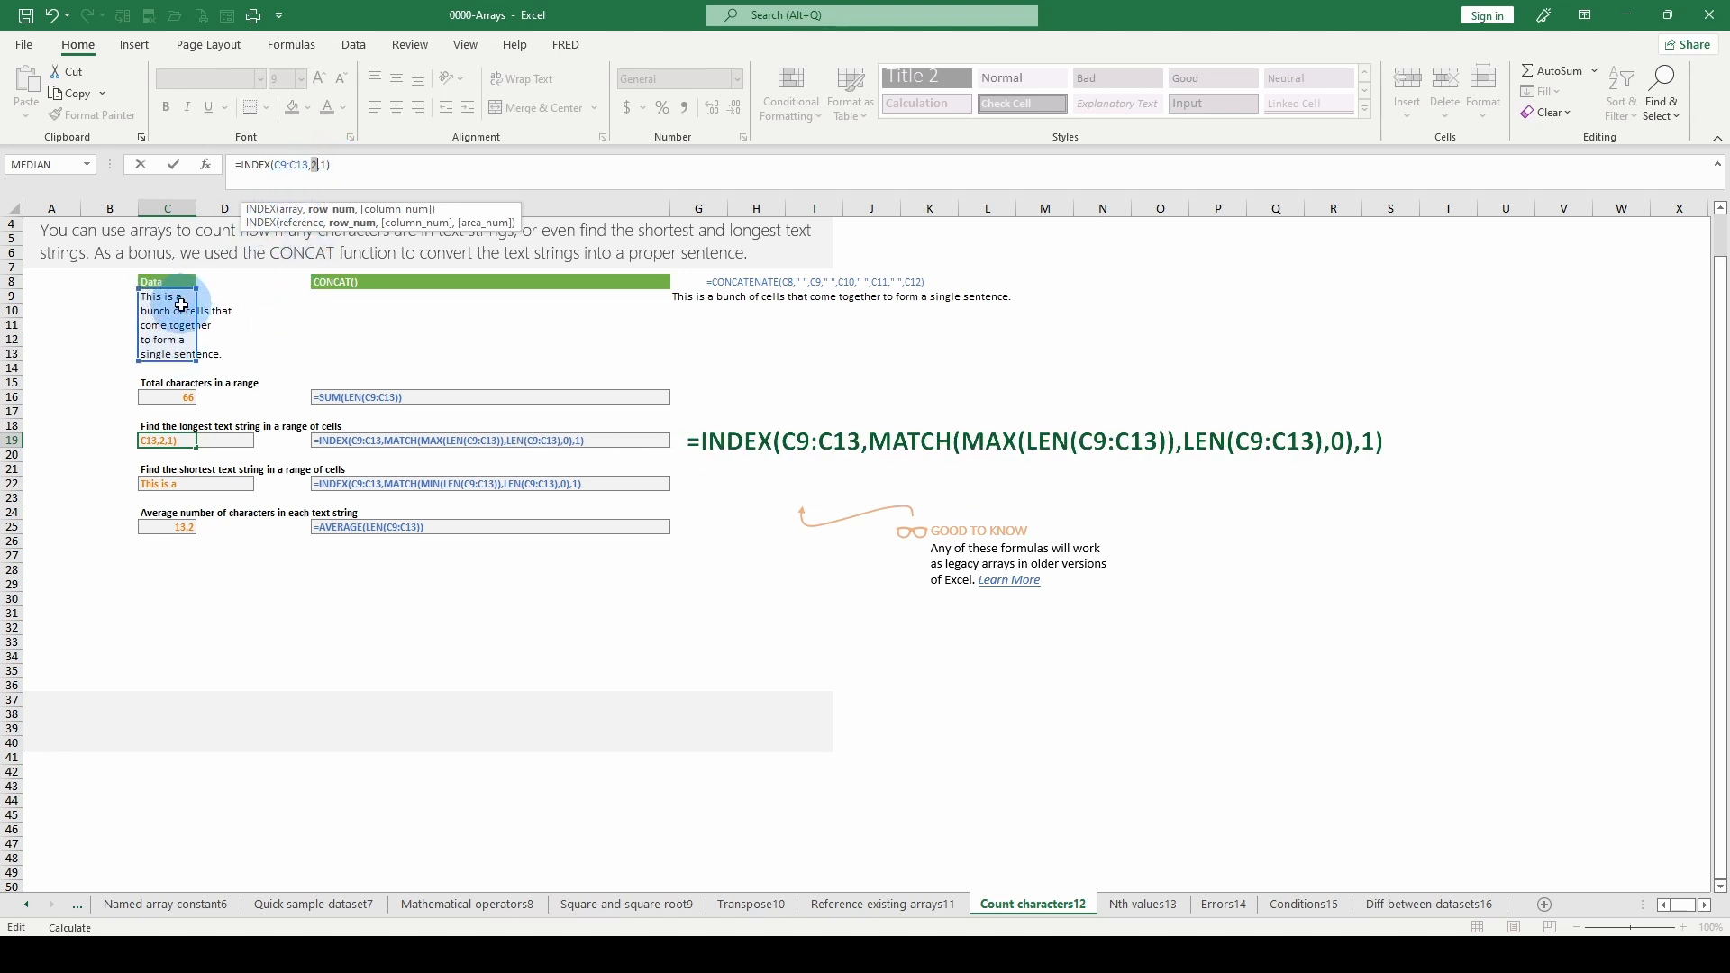
{"action": "key", "text": "Escape"}
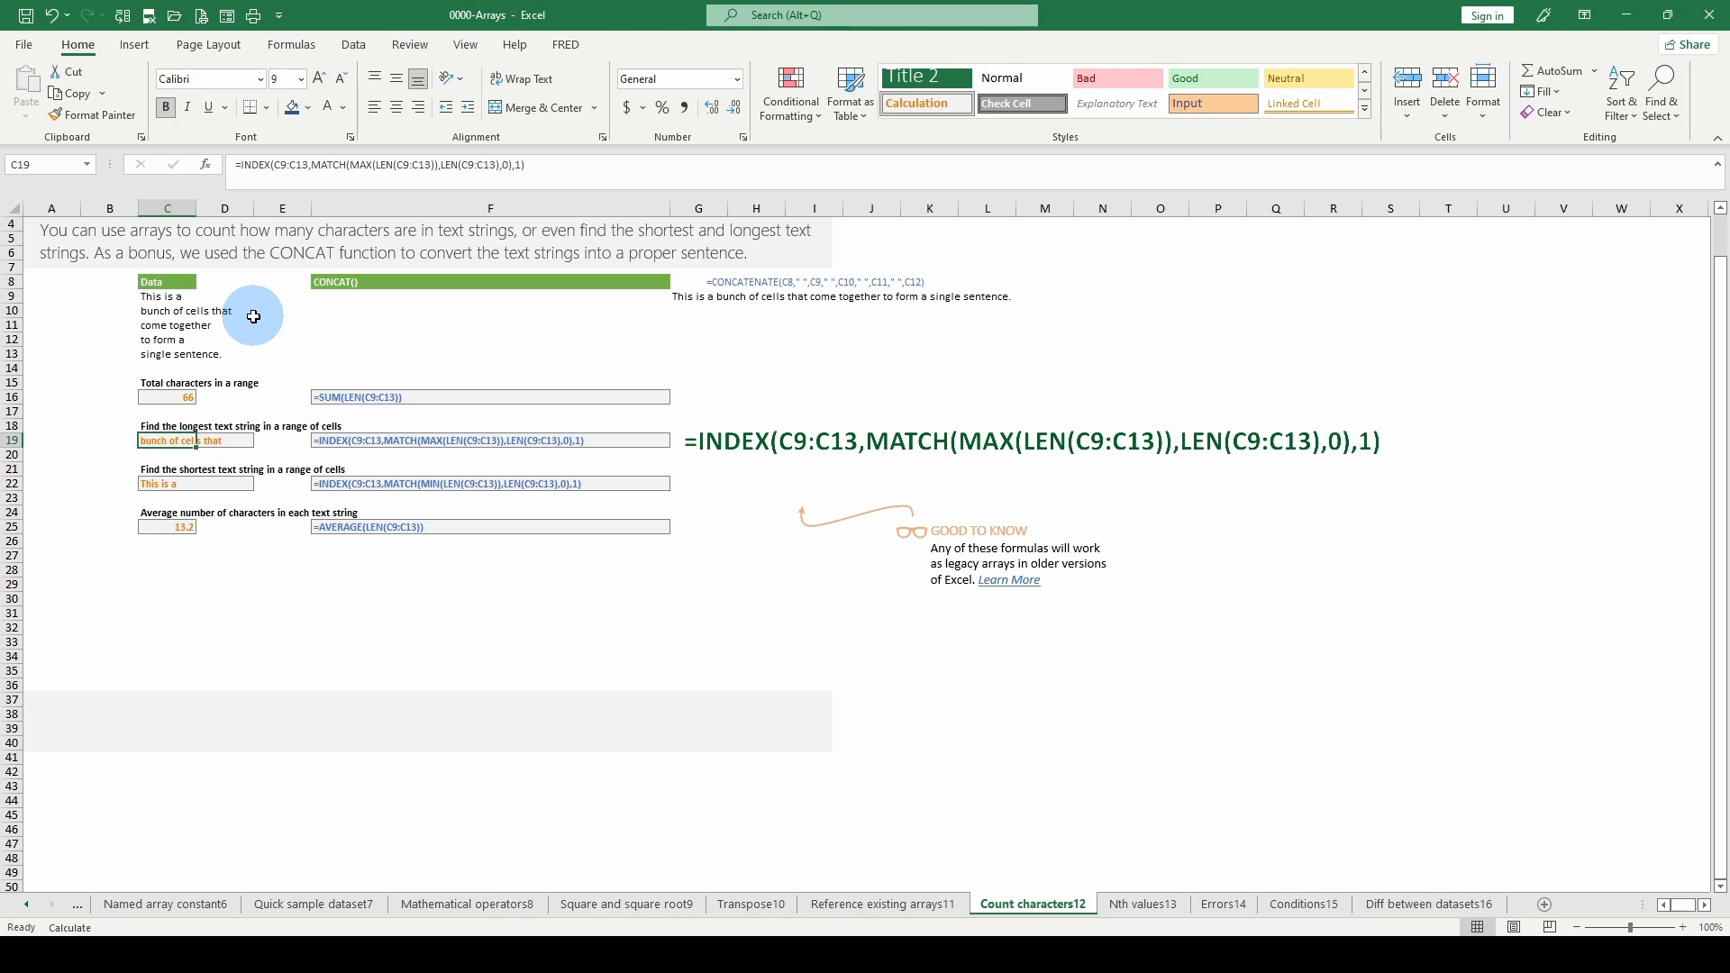
- Review the shortest-text formula in C22 and compare the average-characters formula in C25 with the total in C16
{"action": "left_click", "coordinate": [182, 484]}
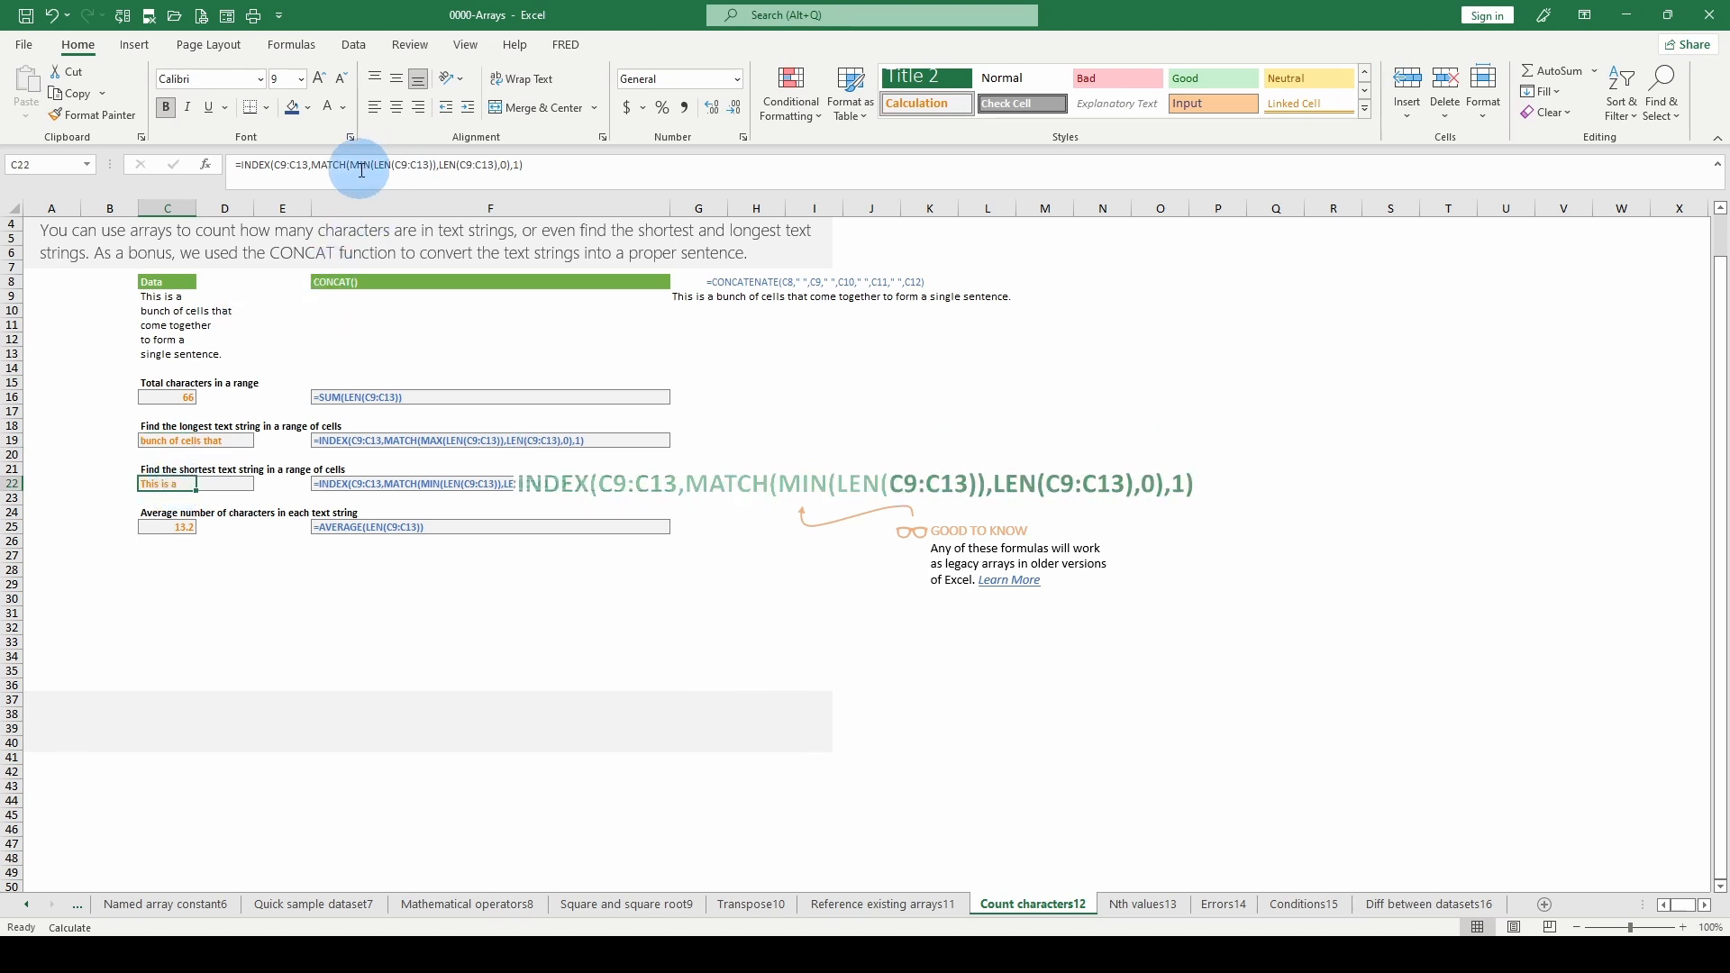
{"action": "left_click", "coordinate": [162, 528]}
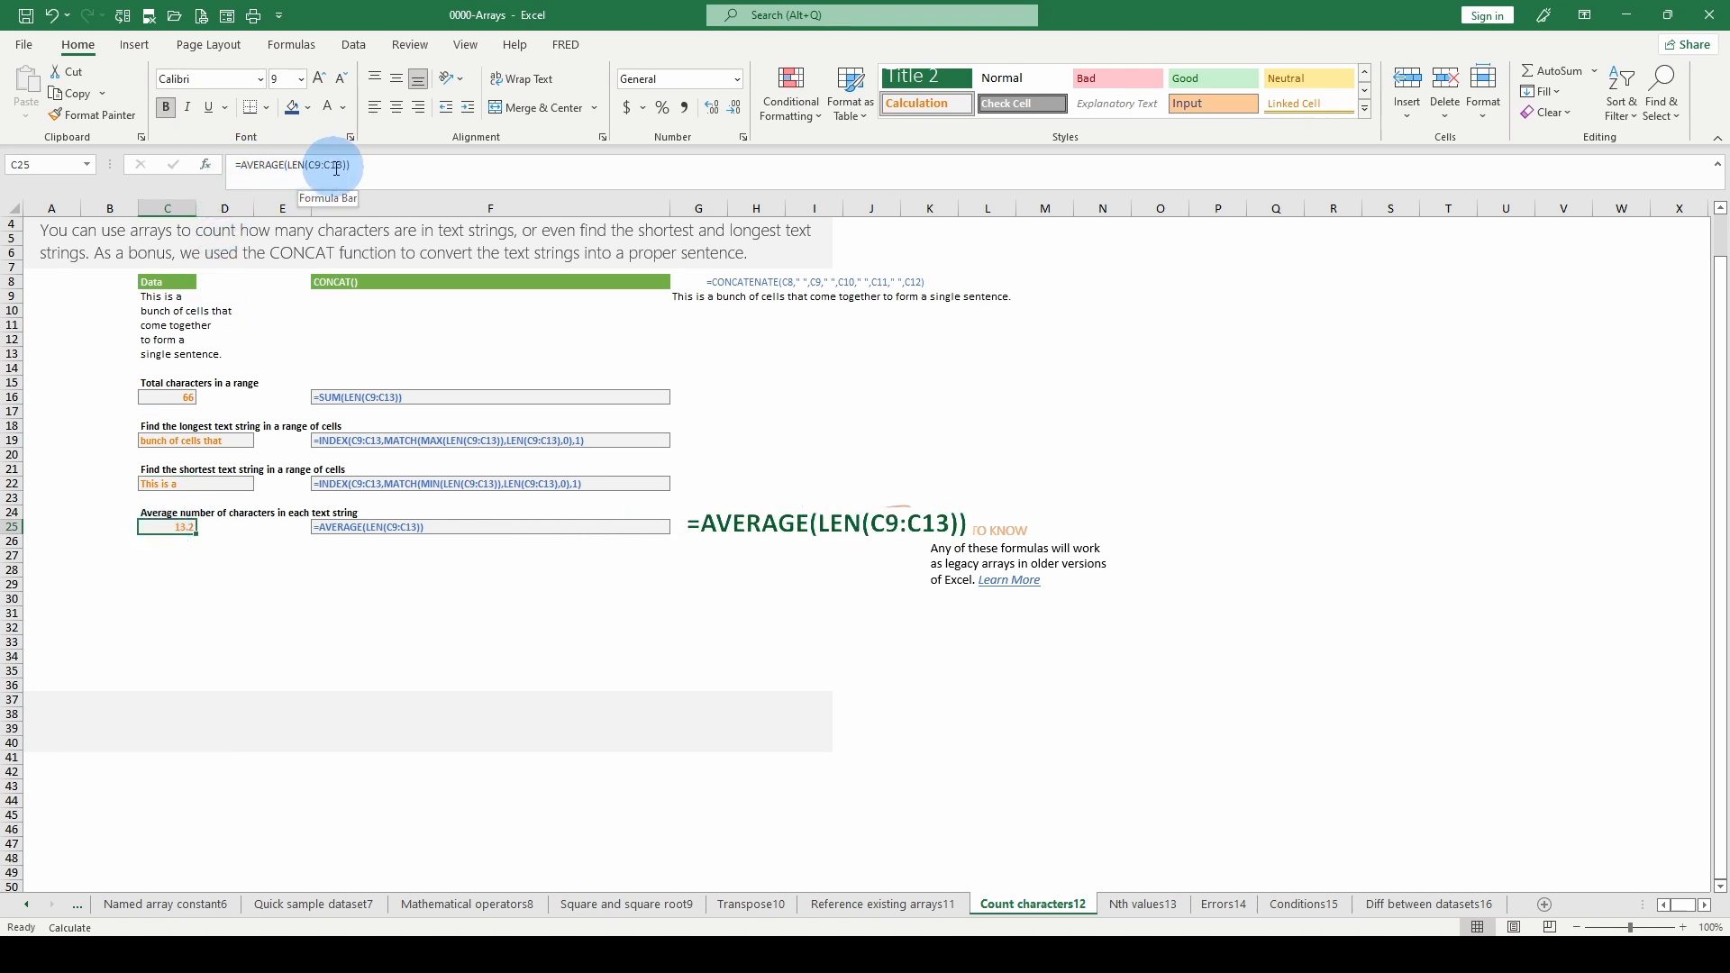
{"action": "left_click", "coordinate": [167, 397]}
{"action": "left_click", "coordinate": [154, 522]}
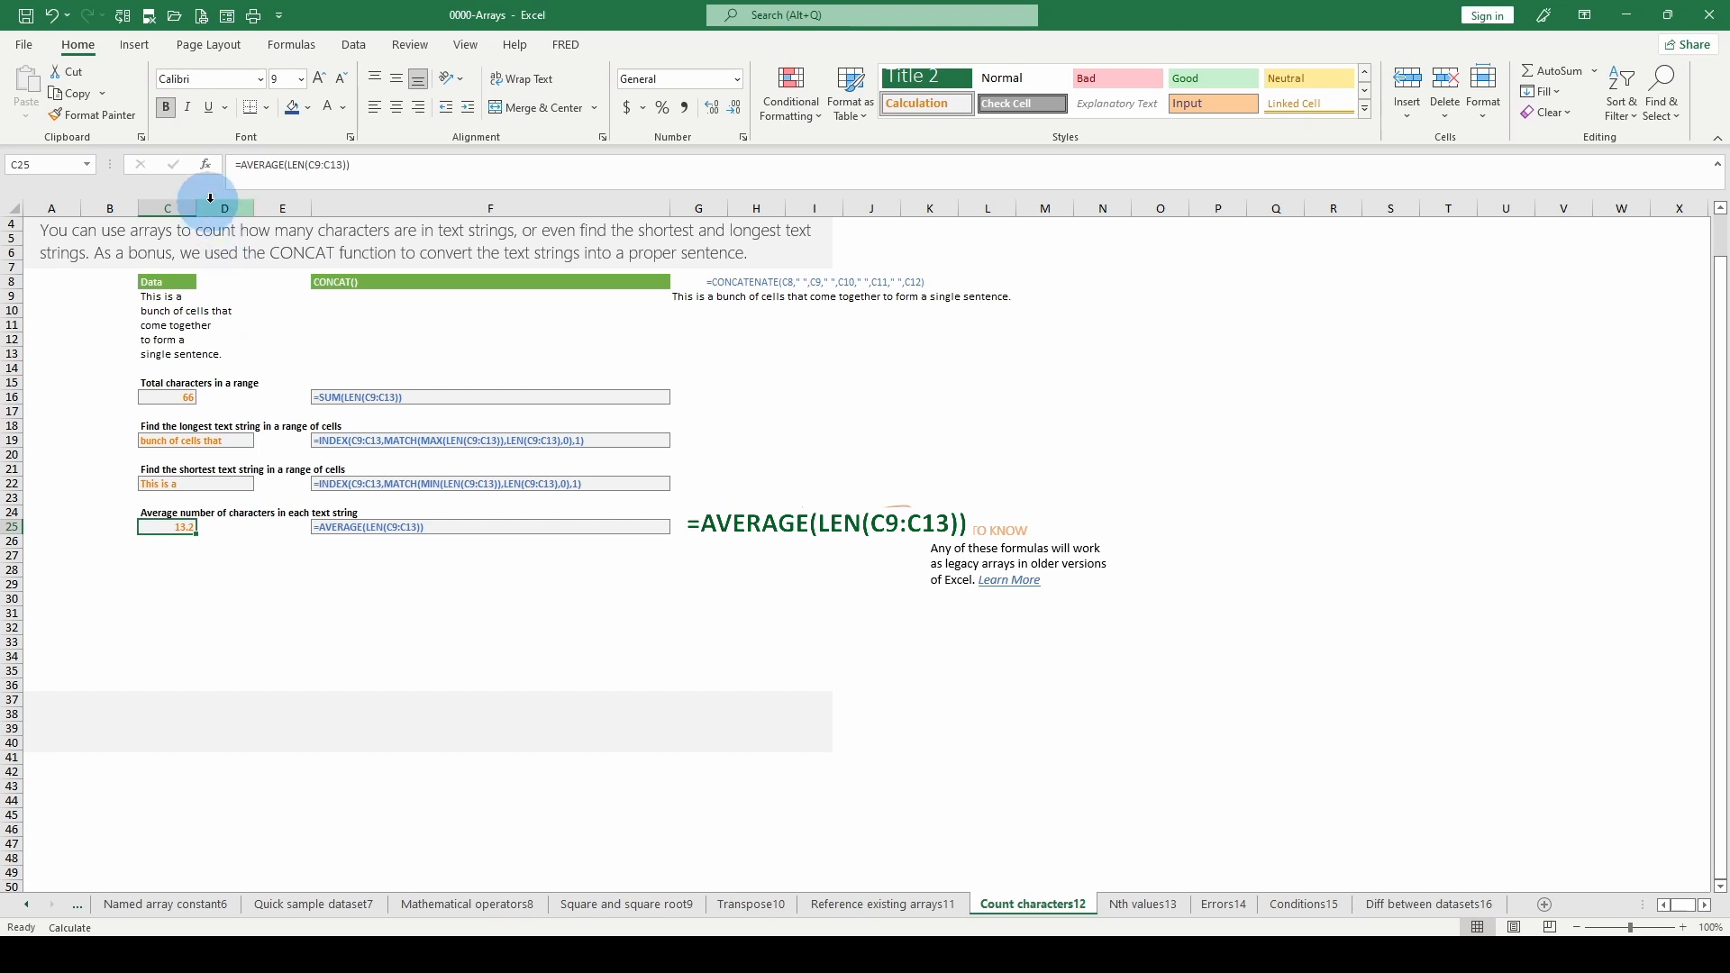